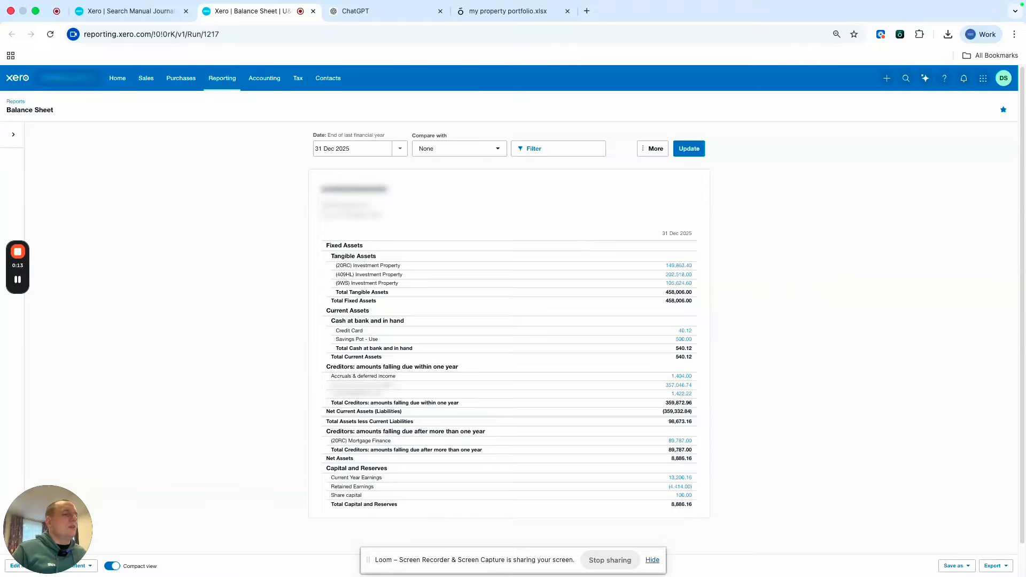
left_click(653, 560)
left_click(653, 560)
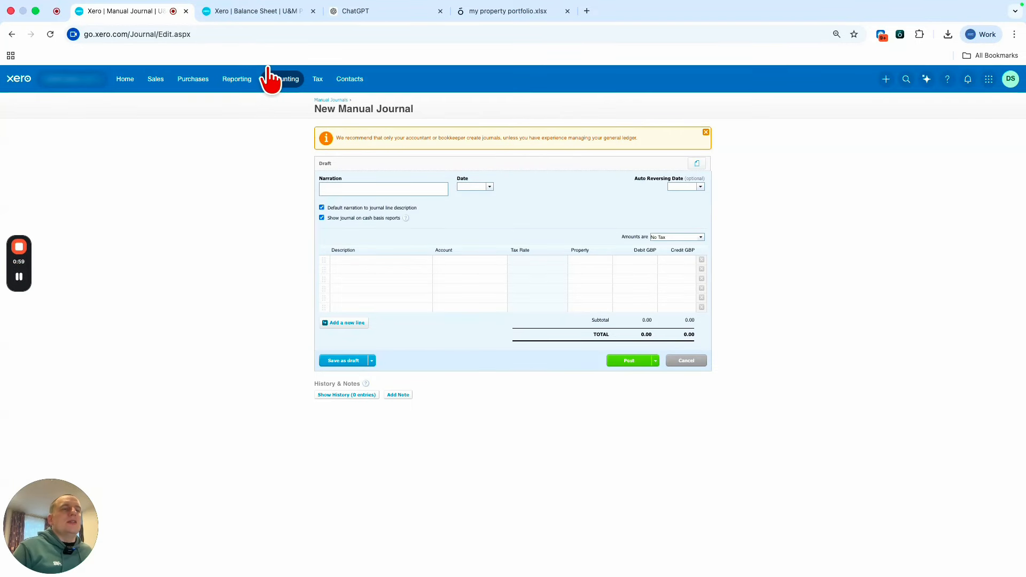
Capture the Tangible Assets lines of the balance sheet as a screenshot and paste it into a new ChatGPT message
left_click(250, 12)
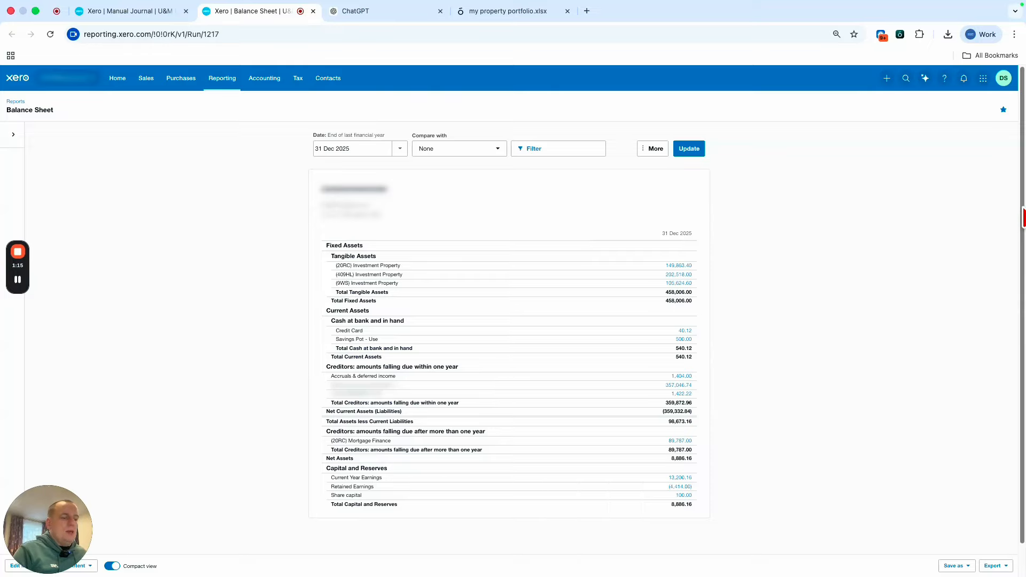
key("super+shift+4")
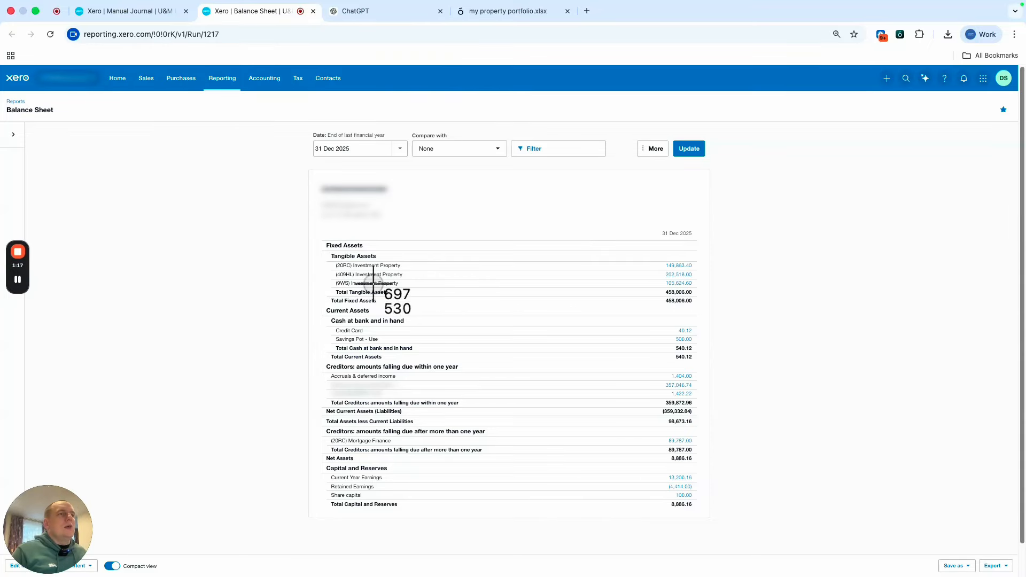
left_click_drag(313, 249, 743, 289)
left_click(356, 11)
key("super+v")
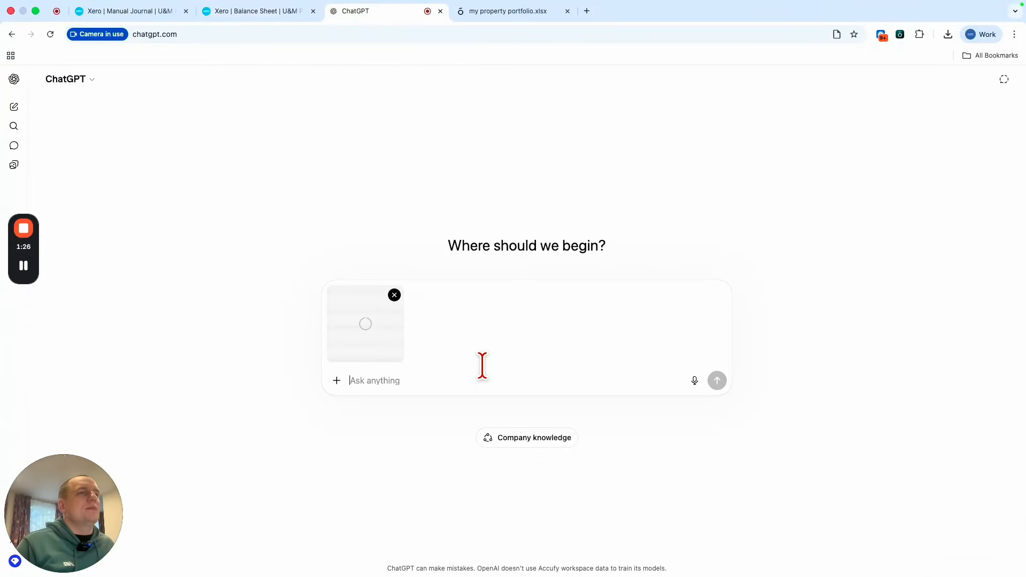
left_click(248, 27)
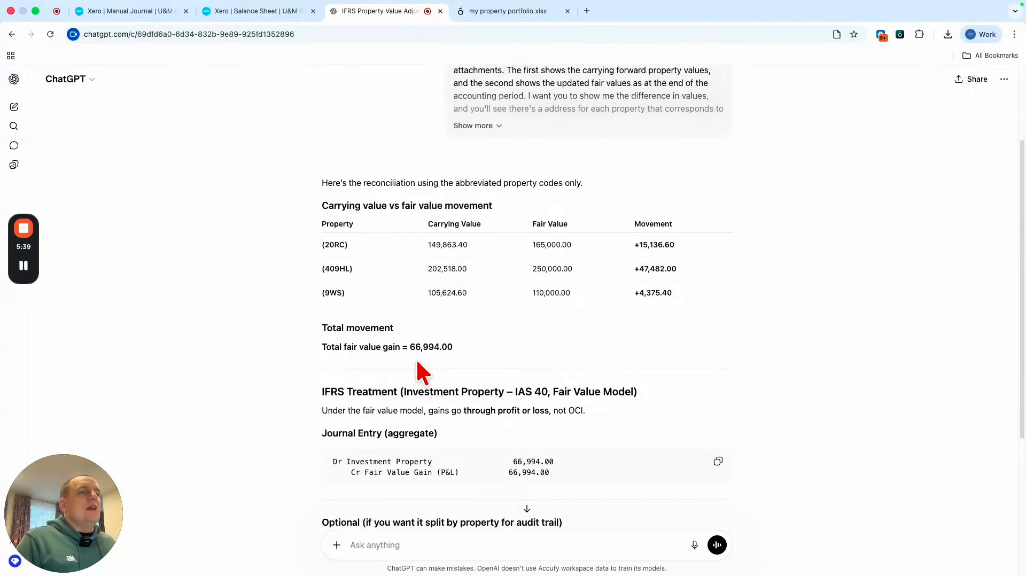
Review ChatGPT's carrying value versus fair value movement for each property and its proposed IFRS journal entry
scroll(722, 374, "down", 2)
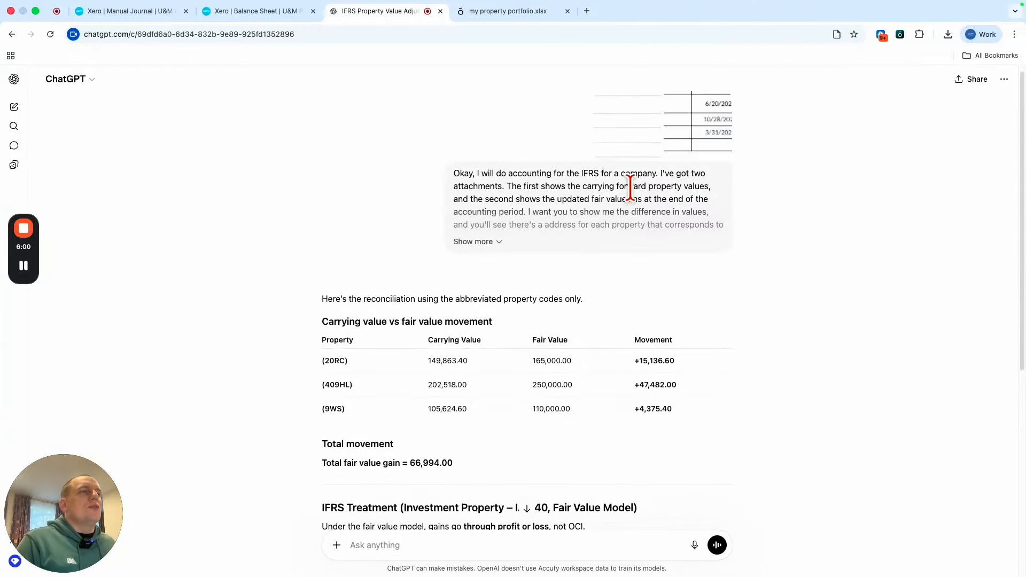
scroll(636, 199, "down", 2)
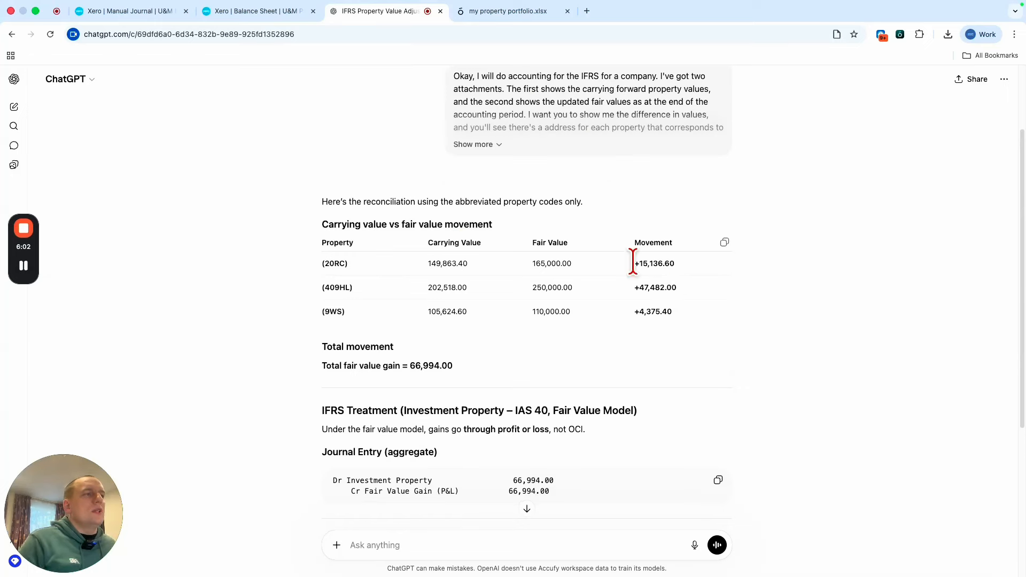
scroll(619, 348, "down", 2)
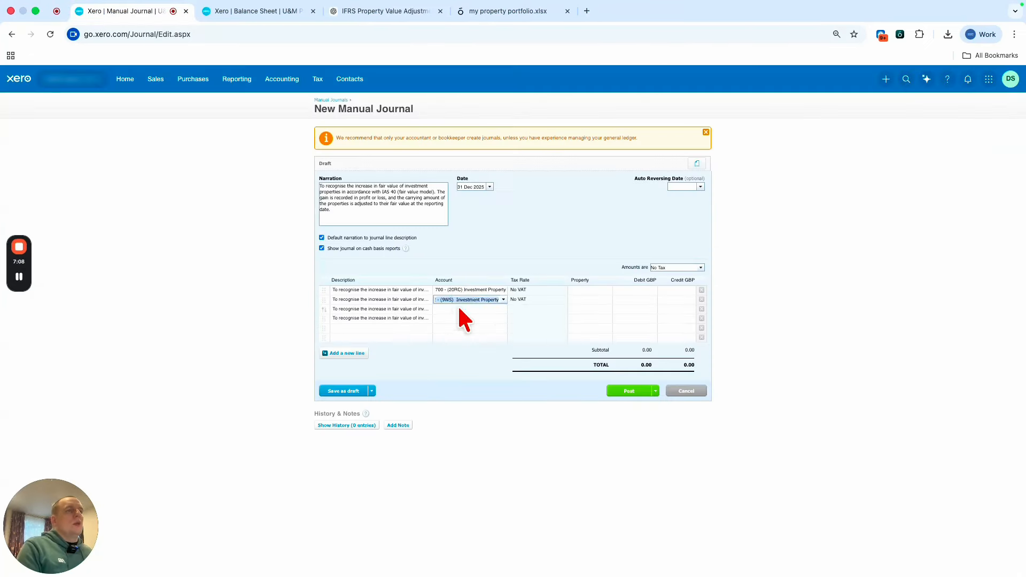
In the Xero manual journal, assign 703 - (409HL) Investment Property to the third line and set the first line's Property to 20RC
left_click(464, 309)
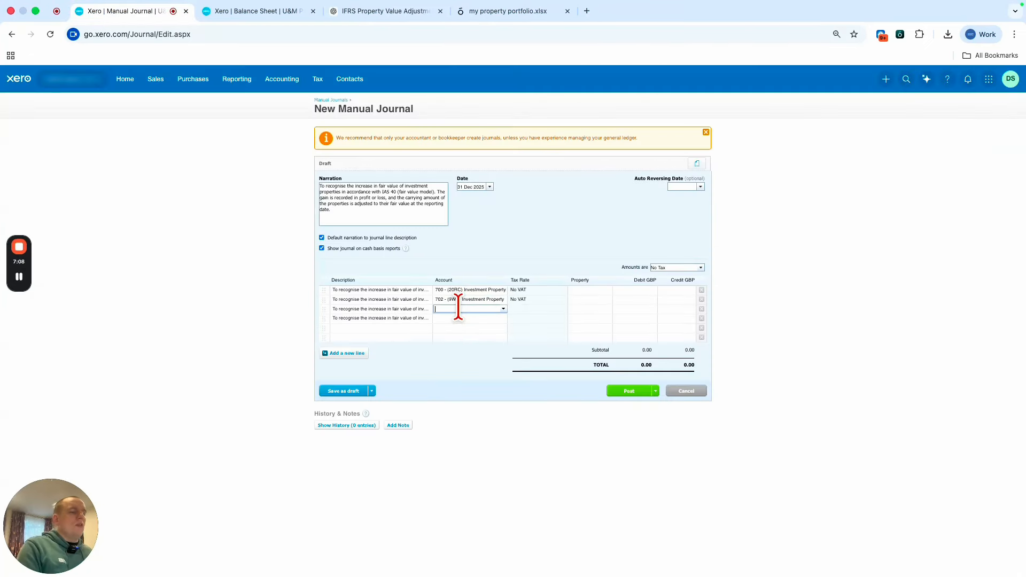
type("inv")
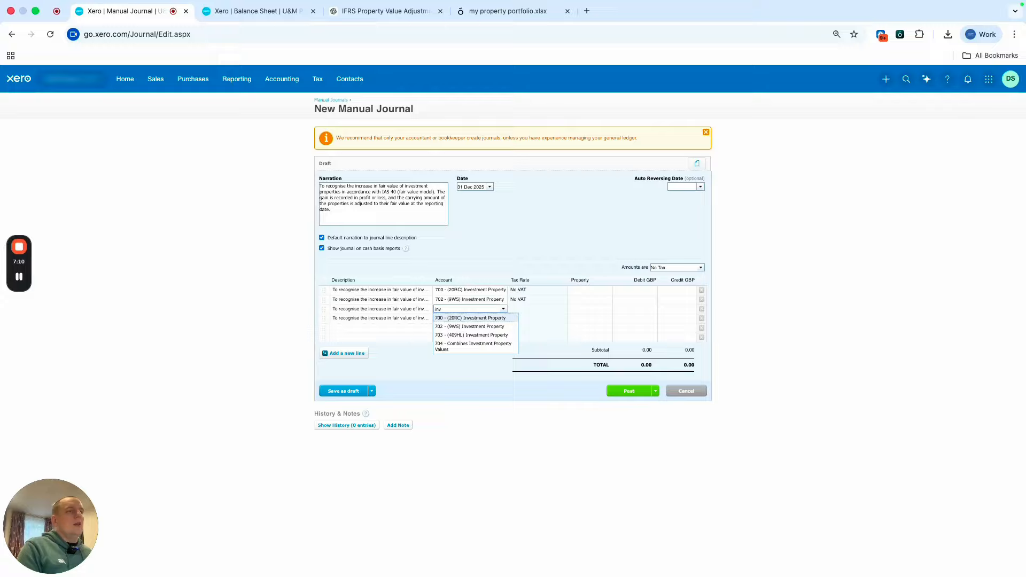
left_click(470, 347)
left_click(581, 290)
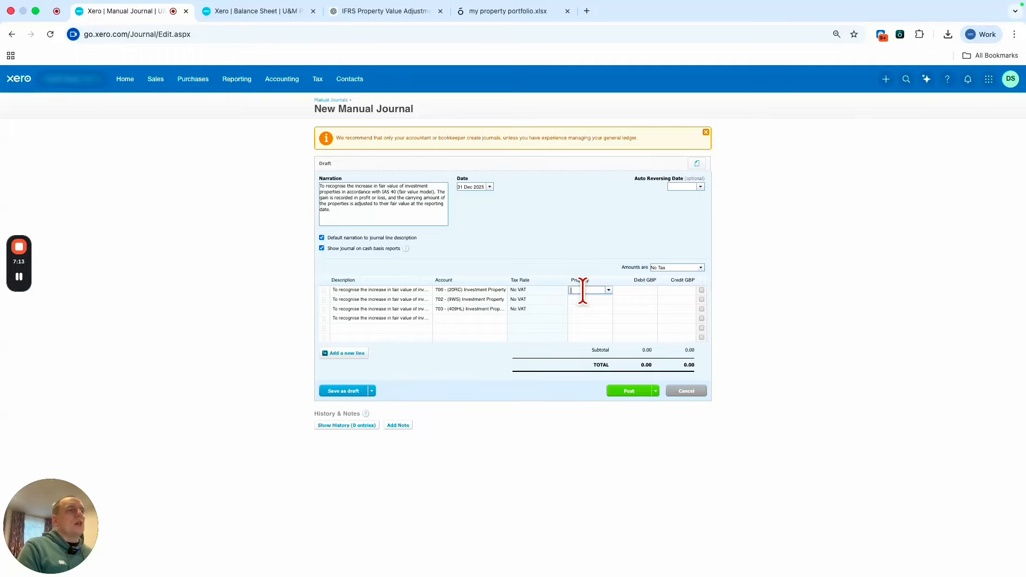
type("20rc")
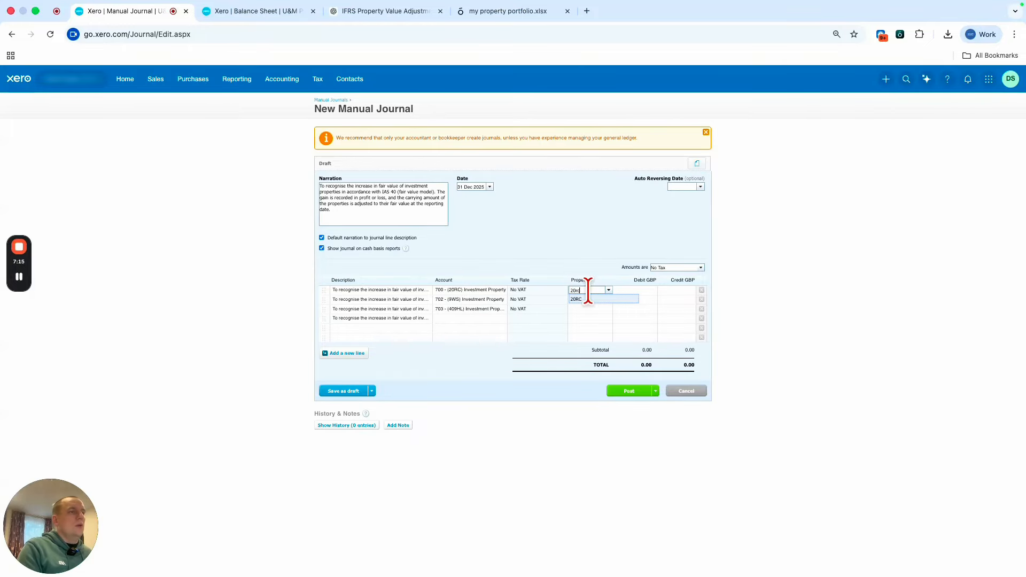
left_click(589, 301)
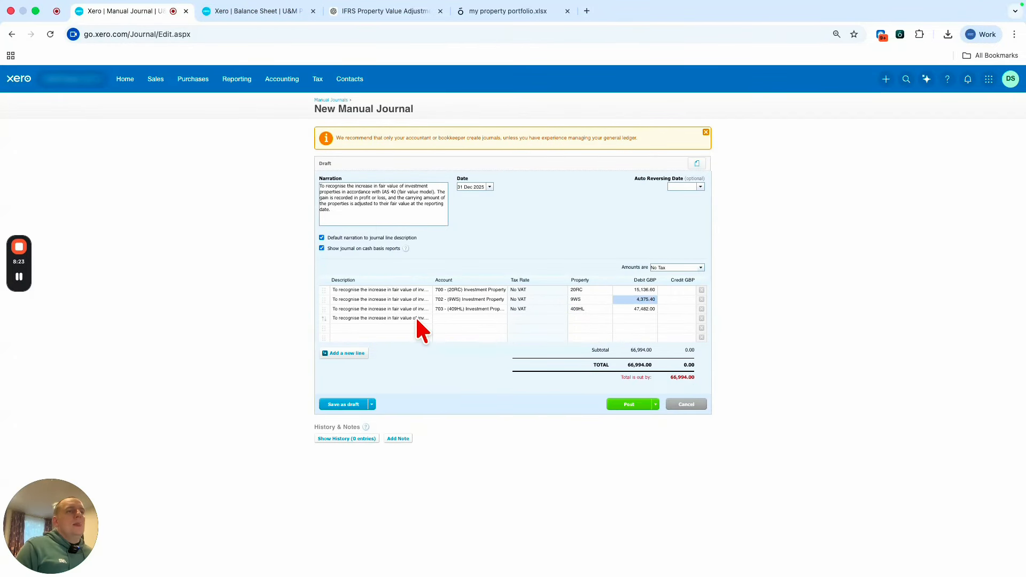
Assign the Revaluation of property account to the fourth line with a credit of 66,994.00, and post the journal
left_click(469, 318)
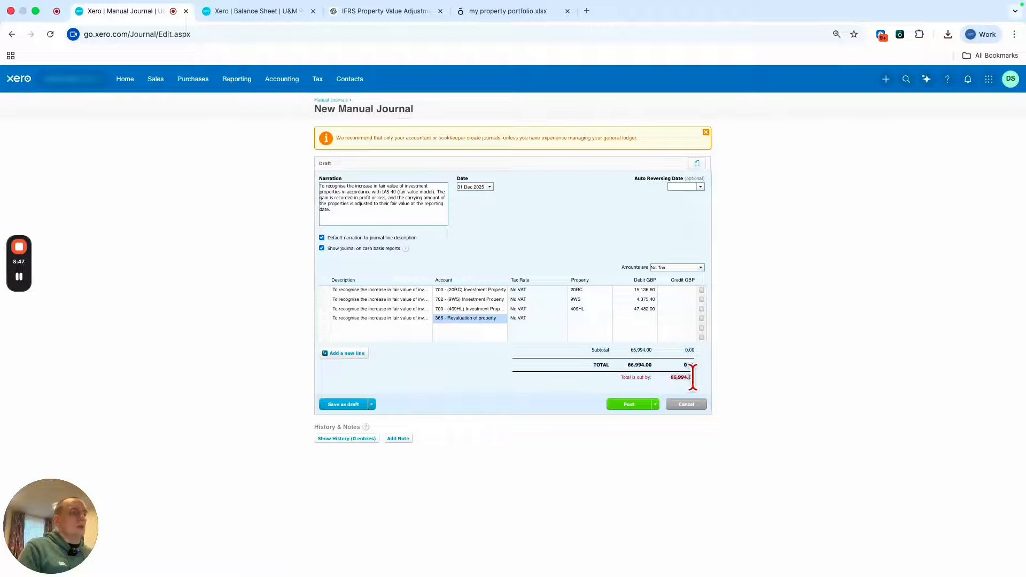
left_click(671, 319)
key("Return")
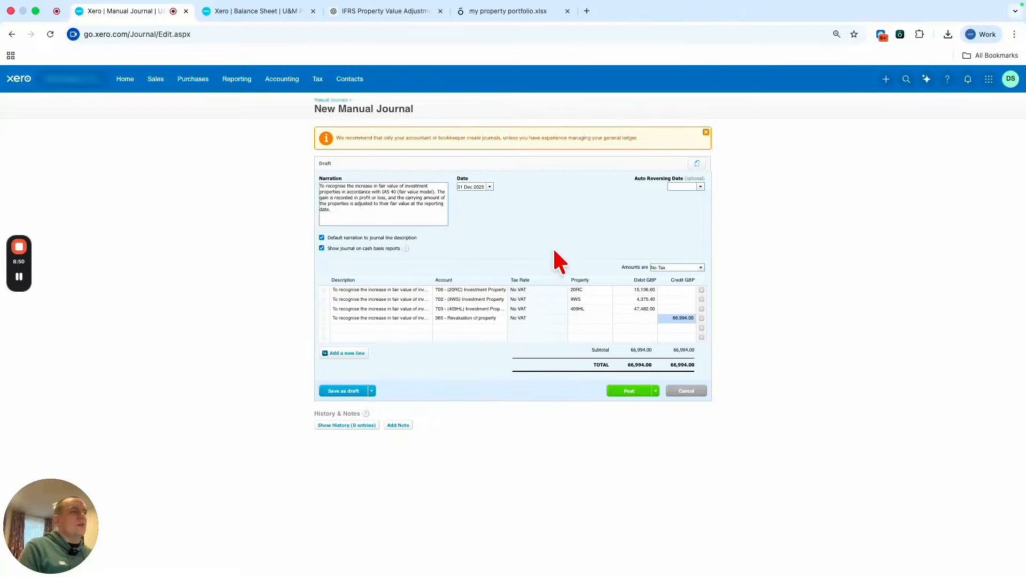
left_click(629, 392)
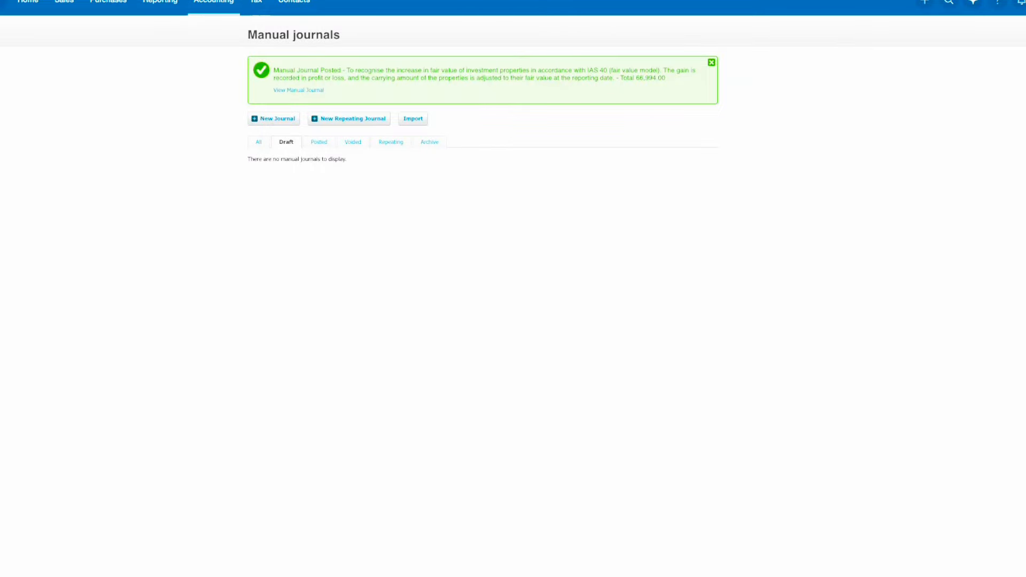
Capture the updated Fixed Assets section of the balance sheet as a screenshot and attach it to the ChatGPT conversation
left_click(160, 1)
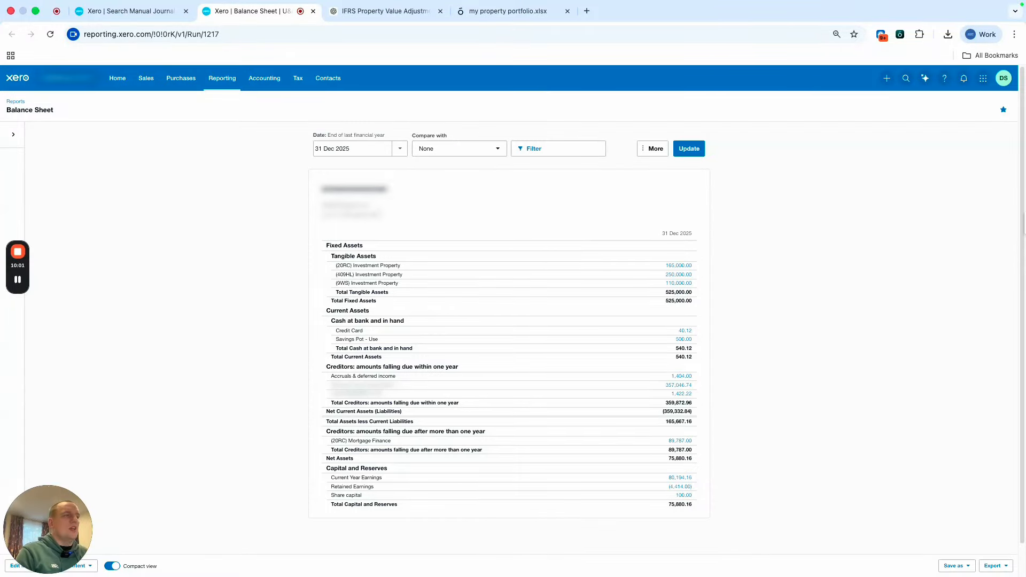
key("super+shift+4")
left_click_drag(292, 239, 754, 307)
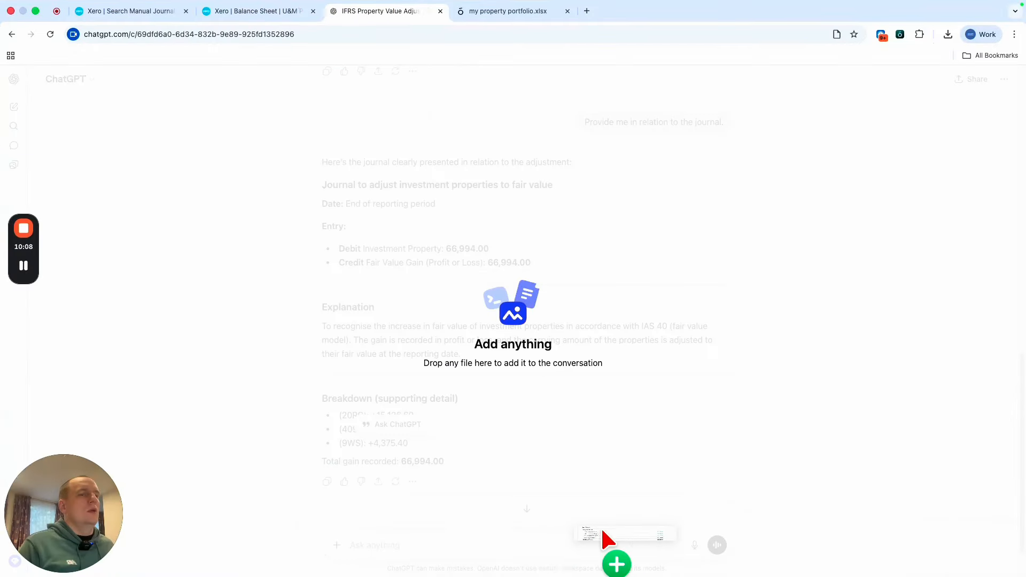
left_click_drag(603, 534, 510, 529)
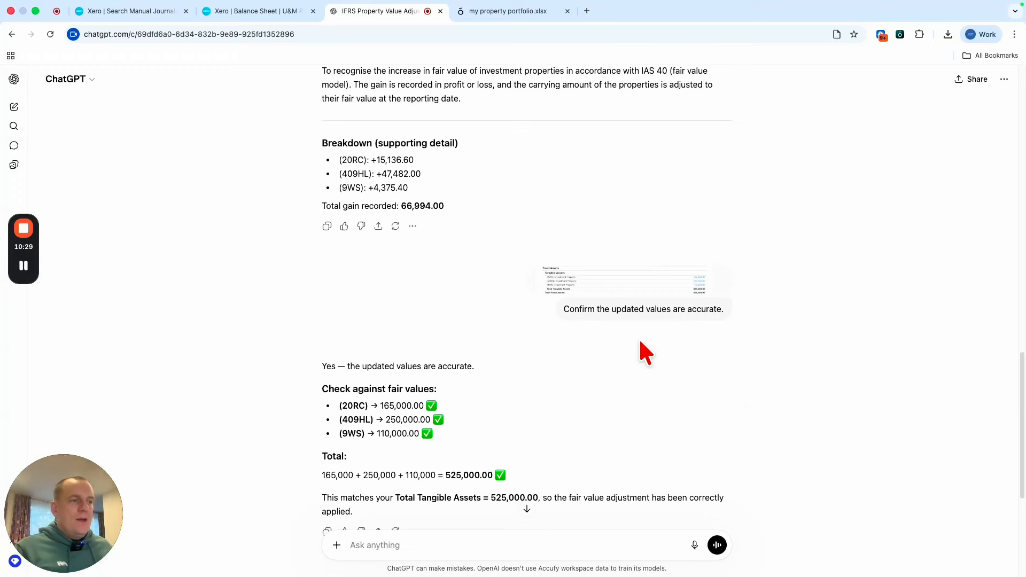
In the ChatGPT conversation, highlight the calculated deferred tax liability amount and start dictating a follow-up message
left_click(225, 31)
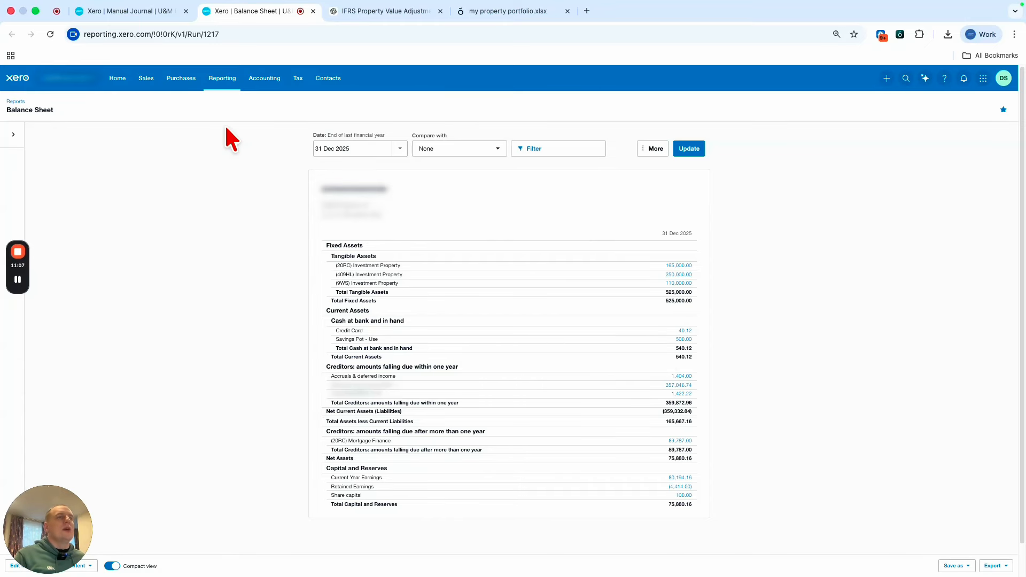
left_click(367, 13)
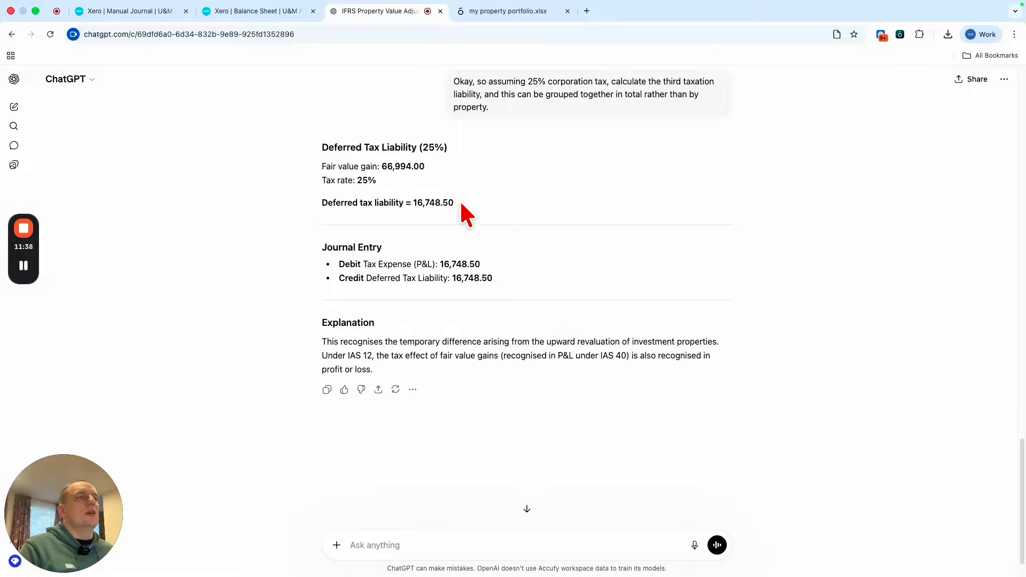
left_click_drag(460, 203, 415, 203)
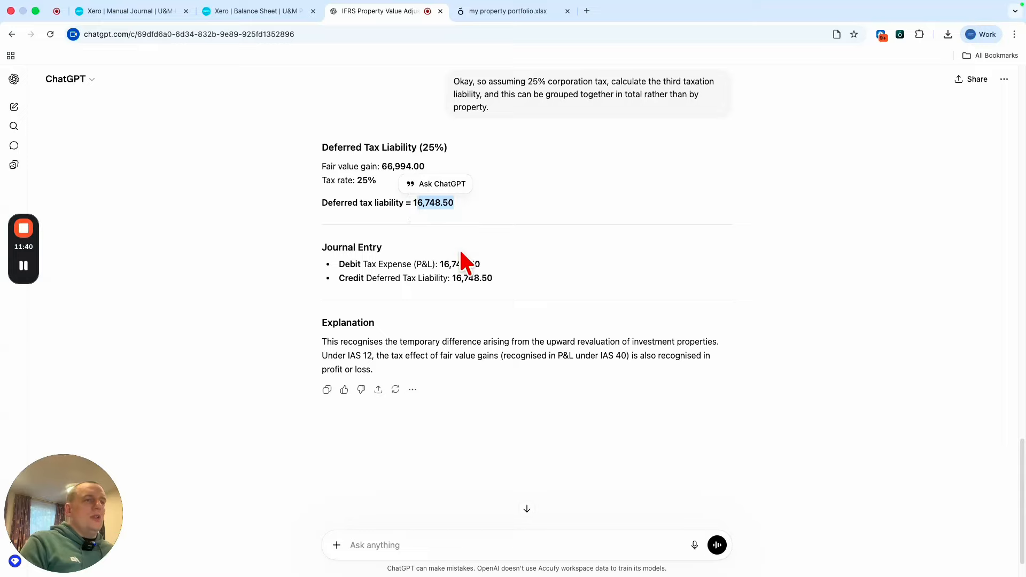
left_click(373, 535)
left_click(694, 545)
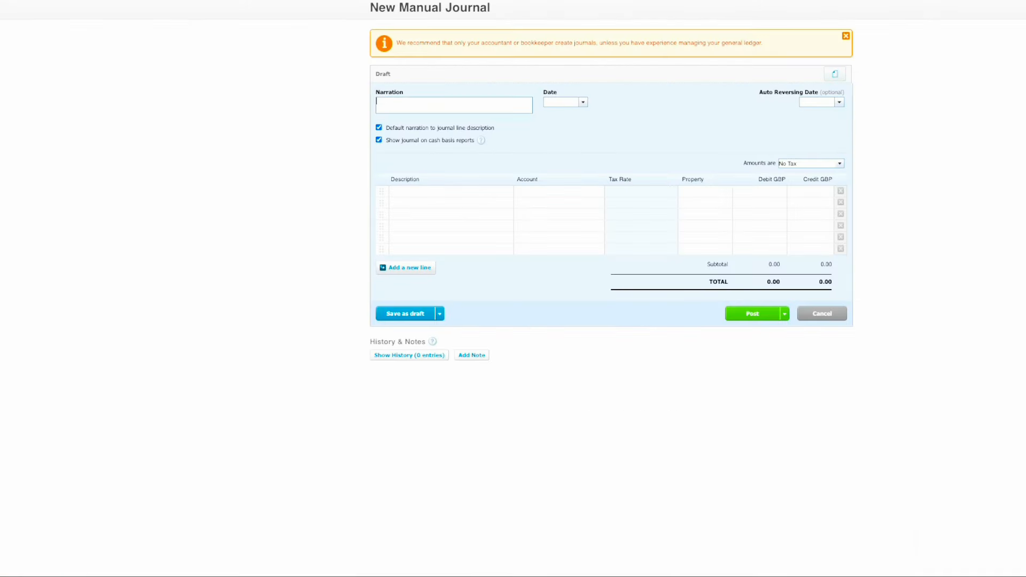
Date the new manual journal 31 Dec 2025 and enter a narration recognising 25% deferred tax on the property uplift under FRS 102, repeated on two lines
left_click(551, 102)
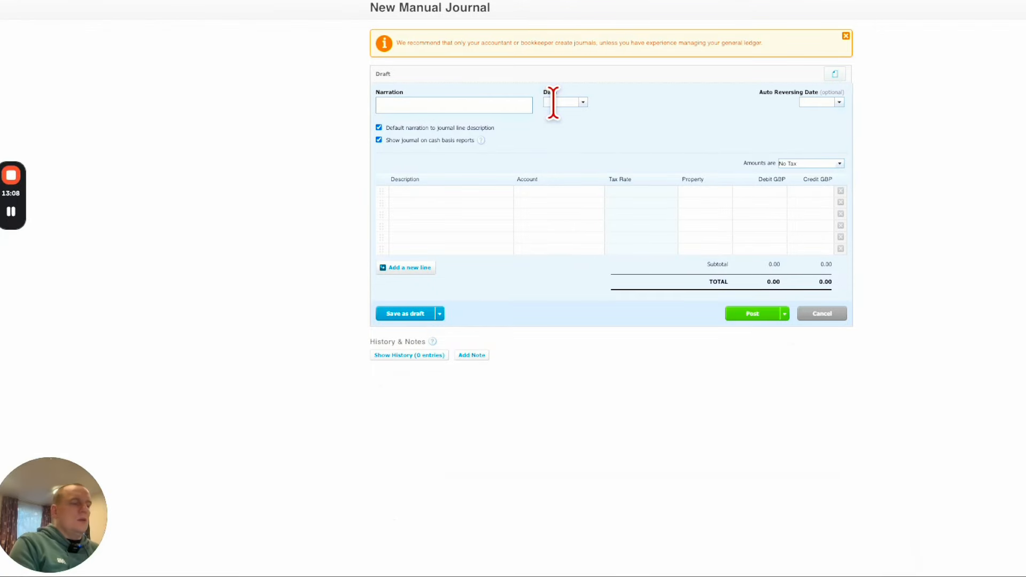
type("31")
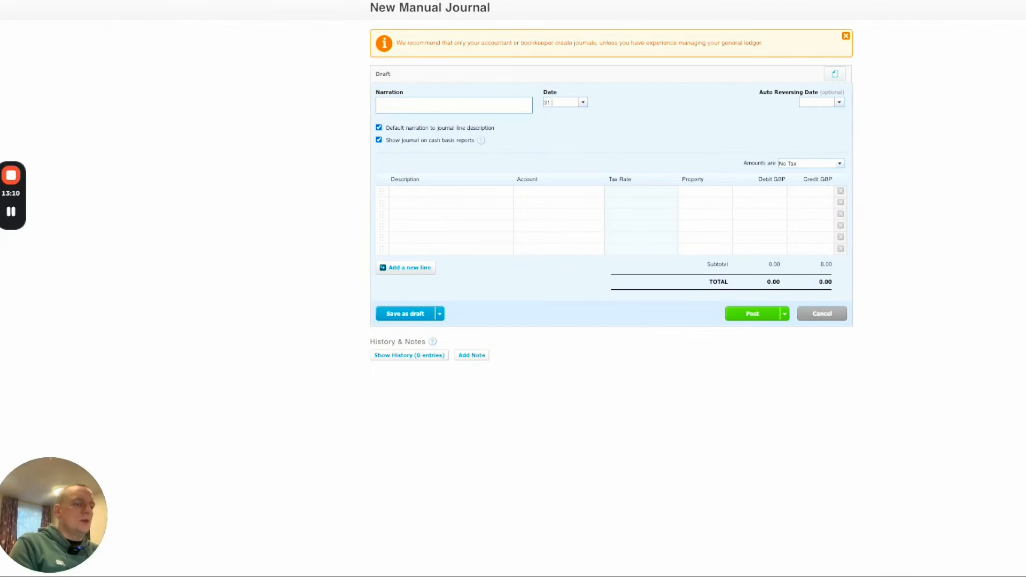
type("dec 25")
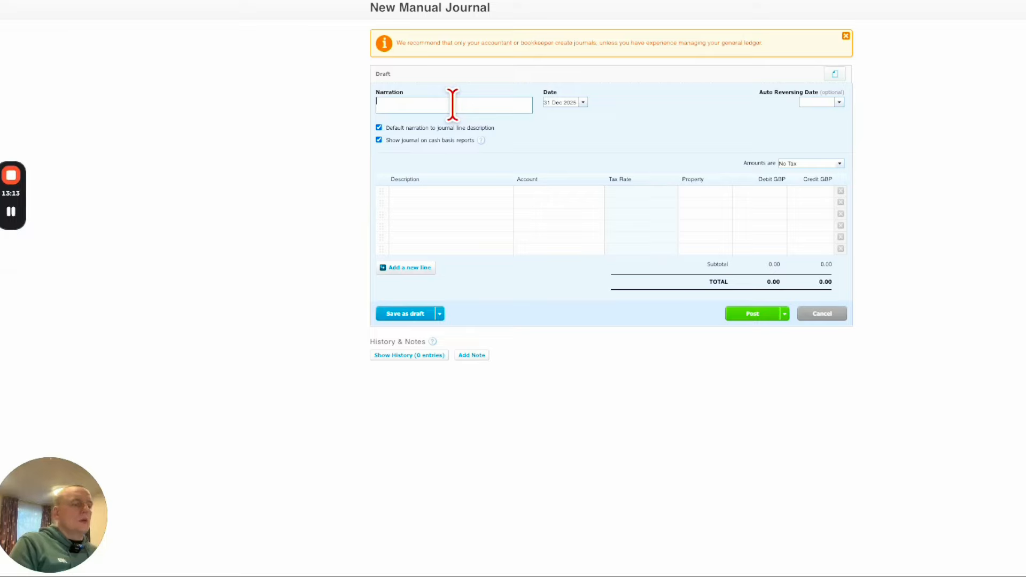
type("To recognise deferred tax on the fair value uplift of investment properties at 25% in accordance with FRS 102, reflecting the tax effect of timing differences arising on revaluation.")
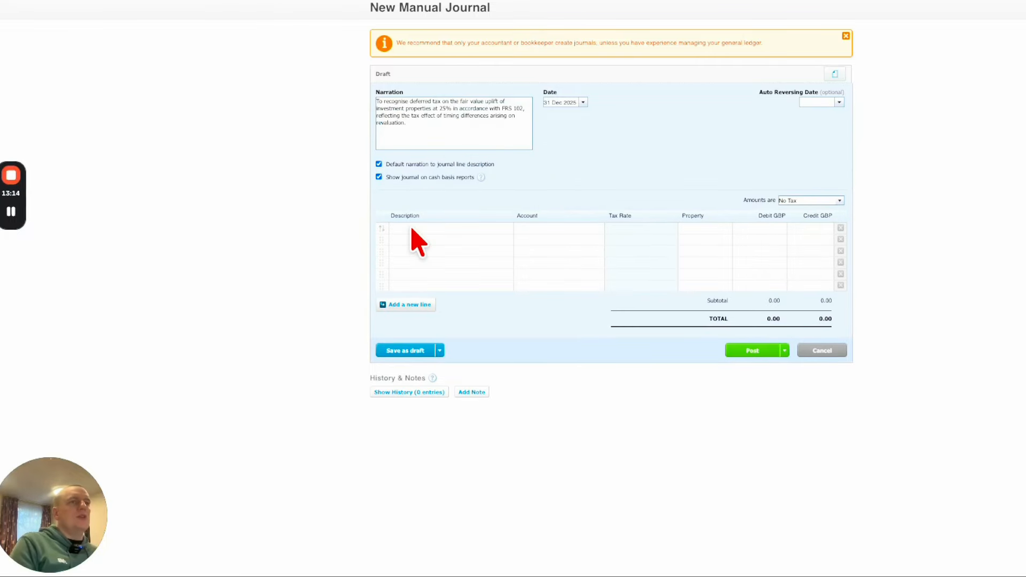
left_click(415, 229)
left_click(428, 239)
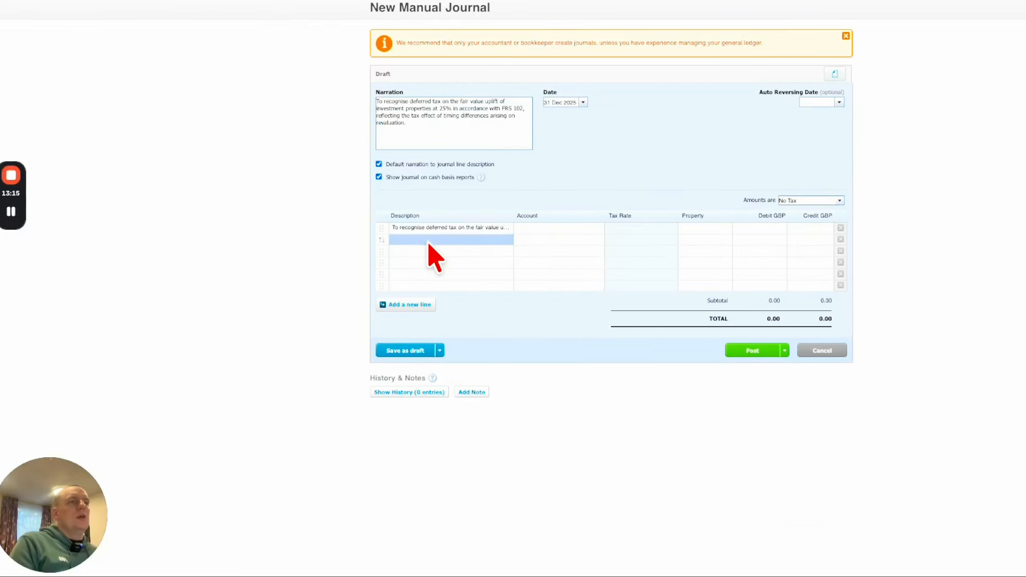
Debit 16,748.50 to 926 - Deferred Tax (P&L), credit the same amount to 925 - Deferred Tax, and post the journal
left_click(541, 227)
type("def")
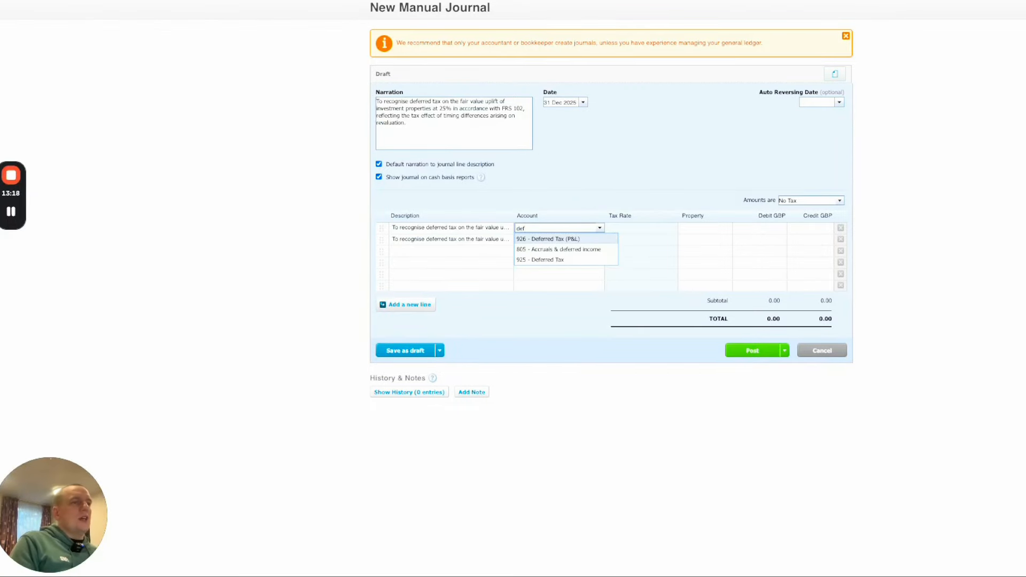
left_click(547, 239)
left_click(540, 239)
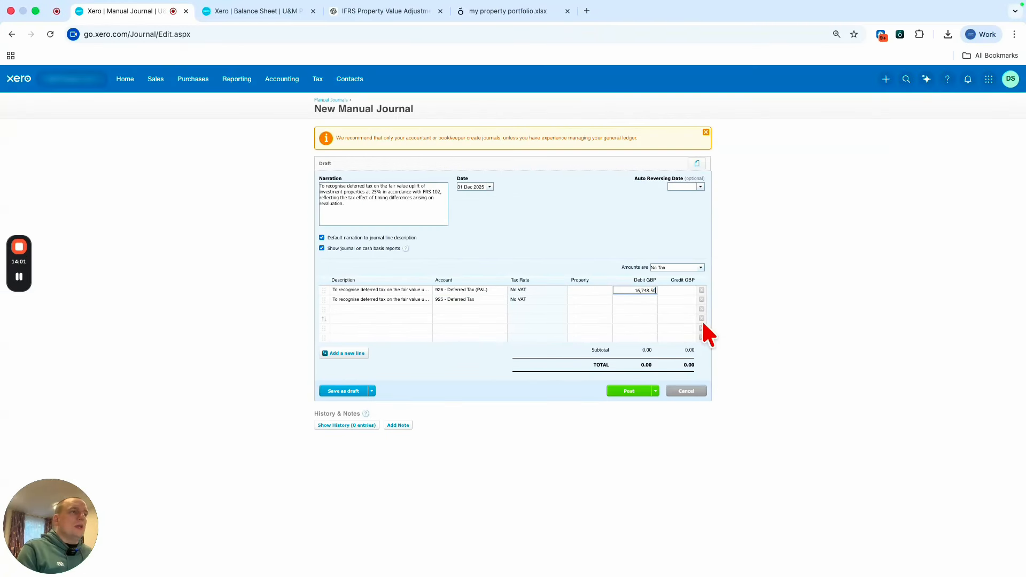
left_click(669, 299)
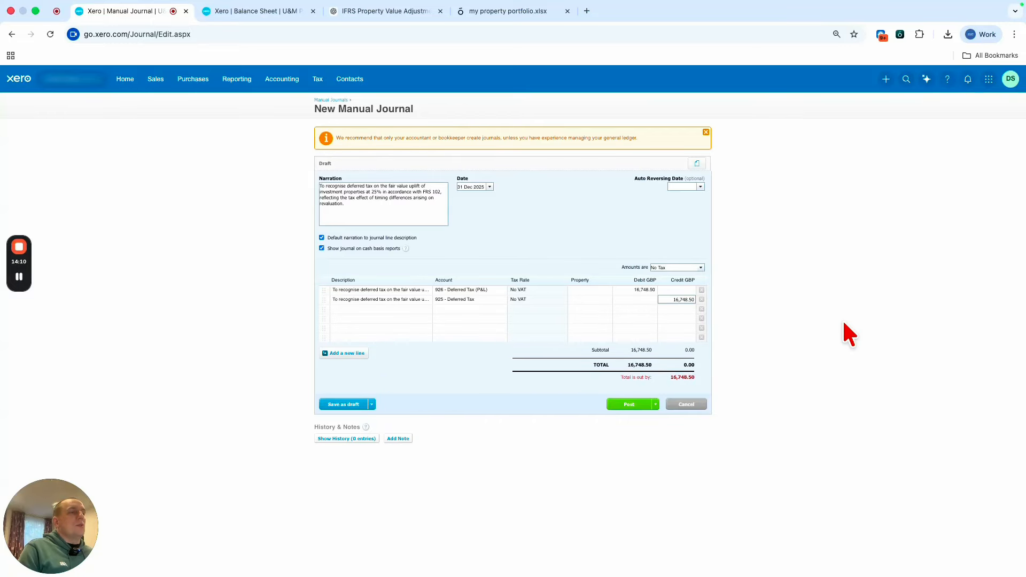
left_click(620, 391)
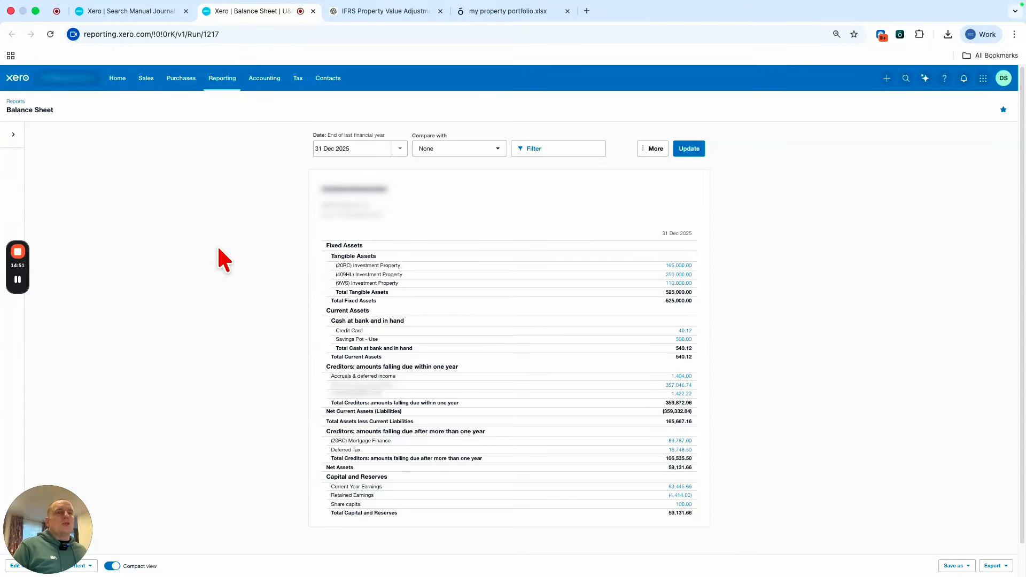
In the Profit and Loss report layout, move the Deferred Tax (P&L) and Corporation Tax (P&L) rows from Administrative Costs into the Taxation group
left_click(236, 80)
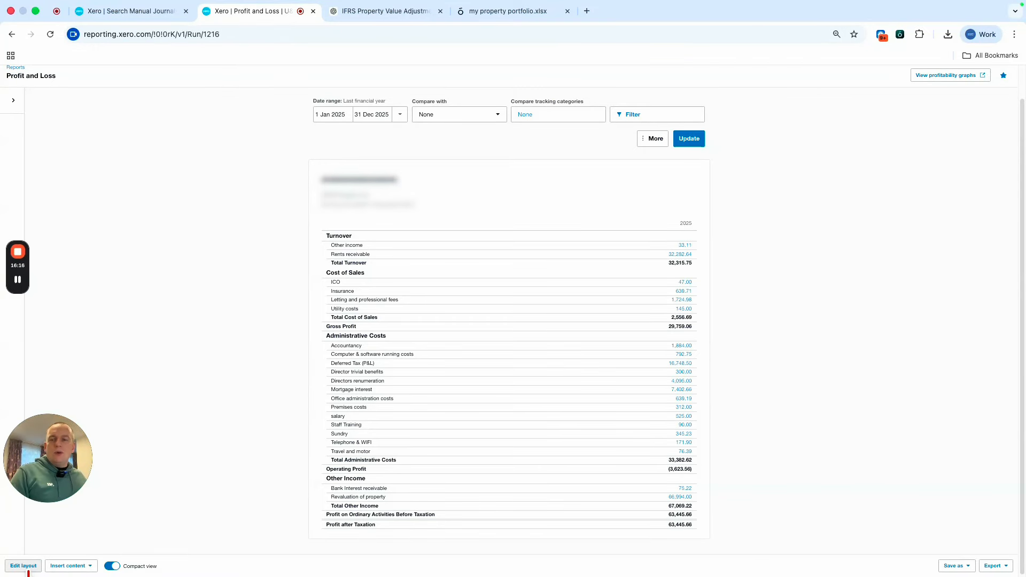
left_click(26, 570)
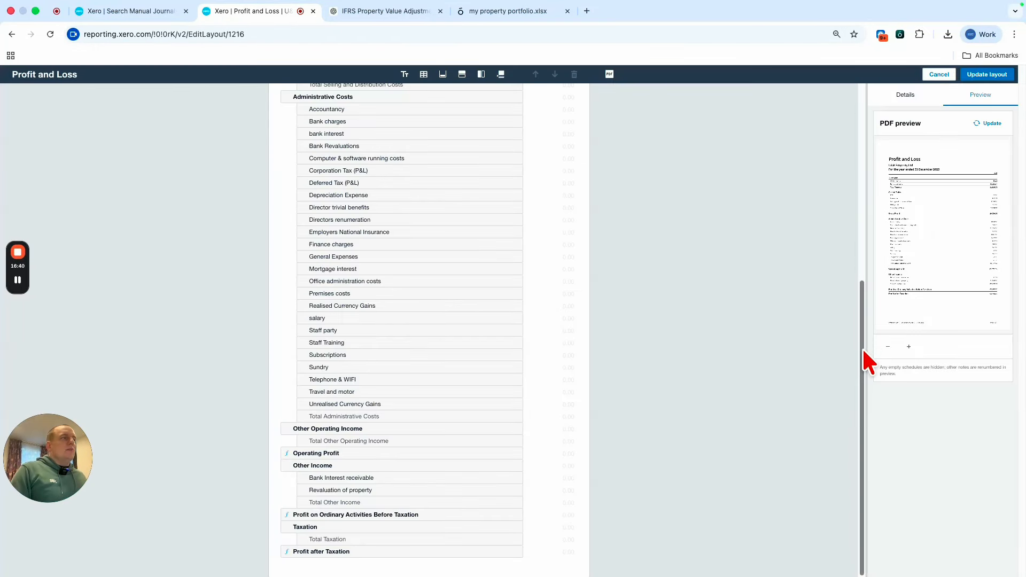
left_click_drag(861, 347, 845, 369)
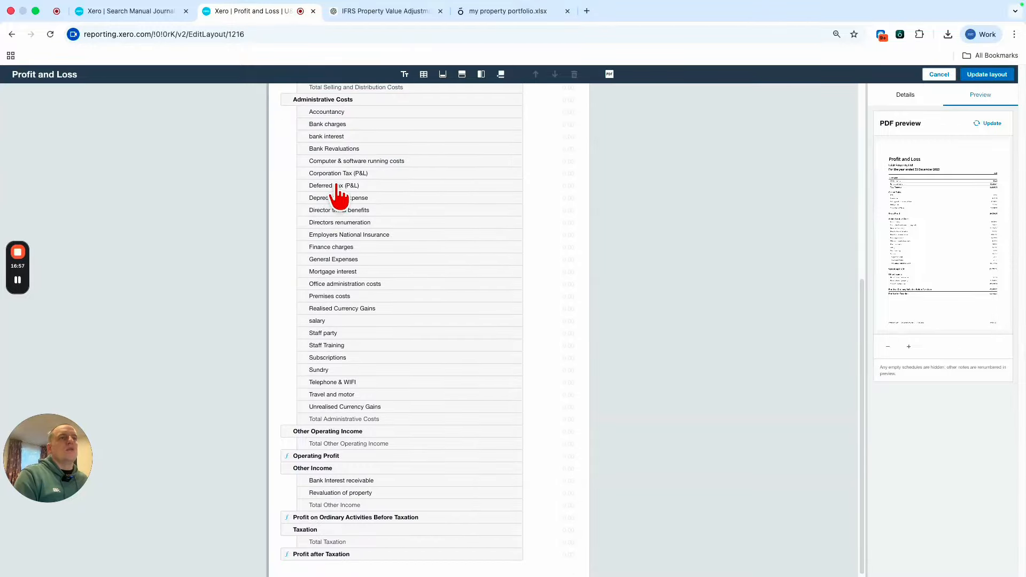
left_click_drag(334, 183, 383, 551)
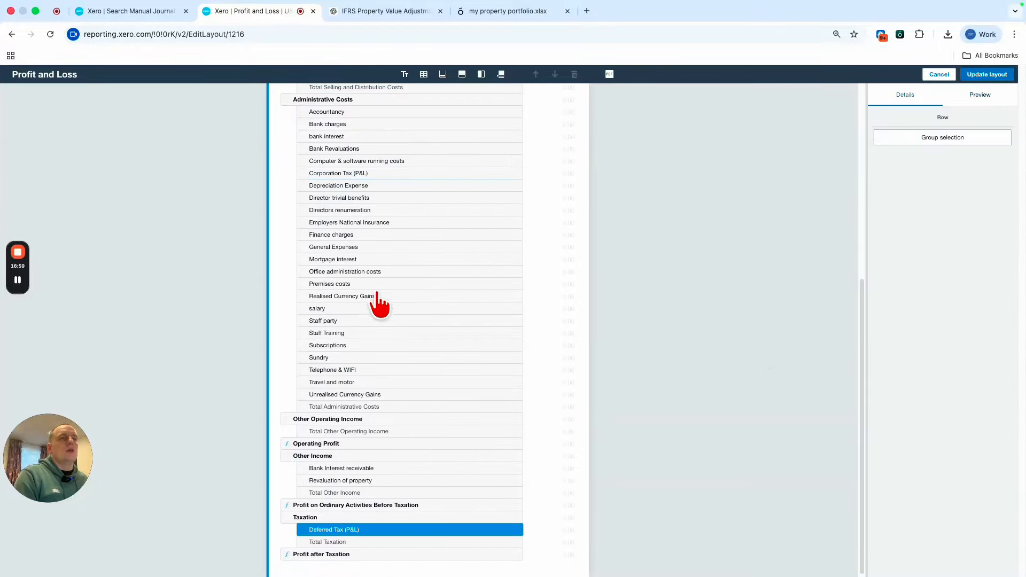
left_click_drag(334, 173, 356, 528)
left_click_drag(357, 528, 357, 527)
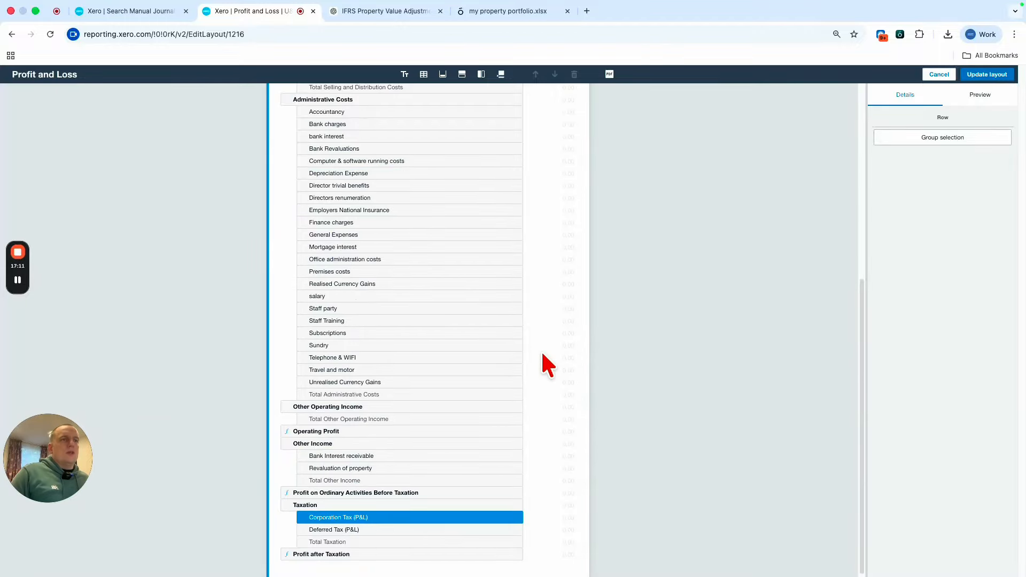
Review the remaining account rows in the Profit and Loss layout and apply the updated layout to the report
scroll(548, 365, "up", 2)
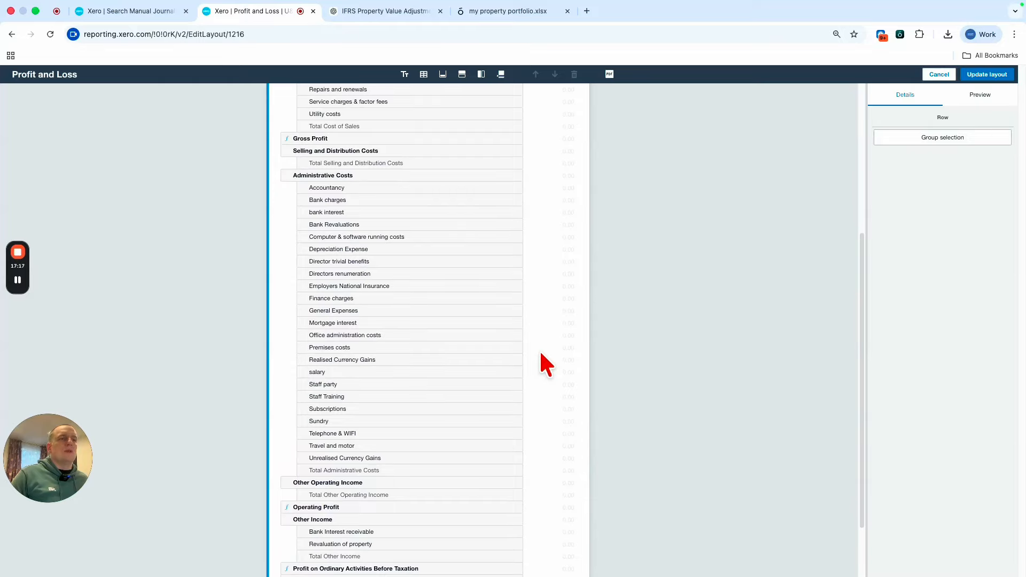
scroll(546, 364, "up", 5)
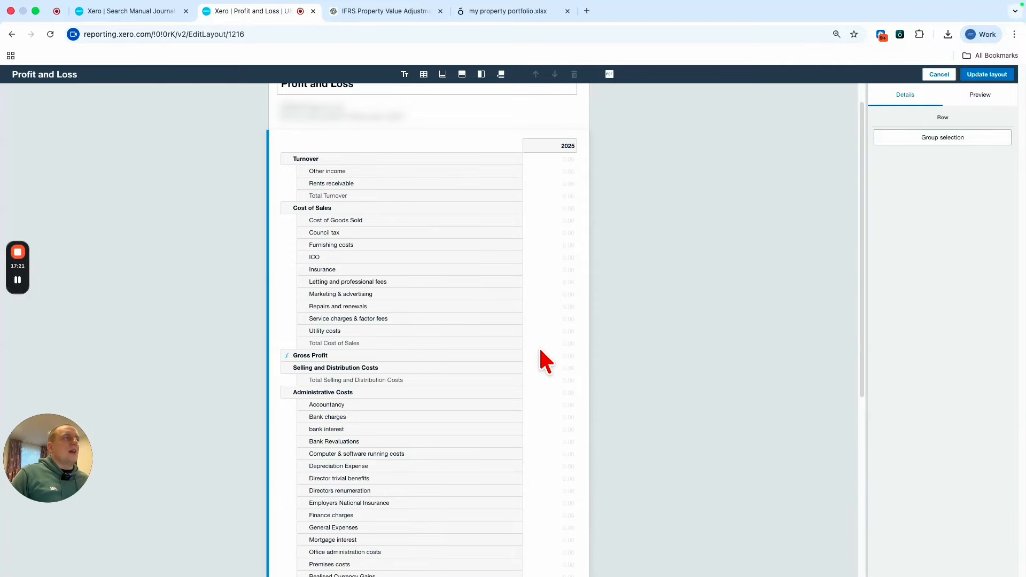
scroll(547, 362, "down", 2)
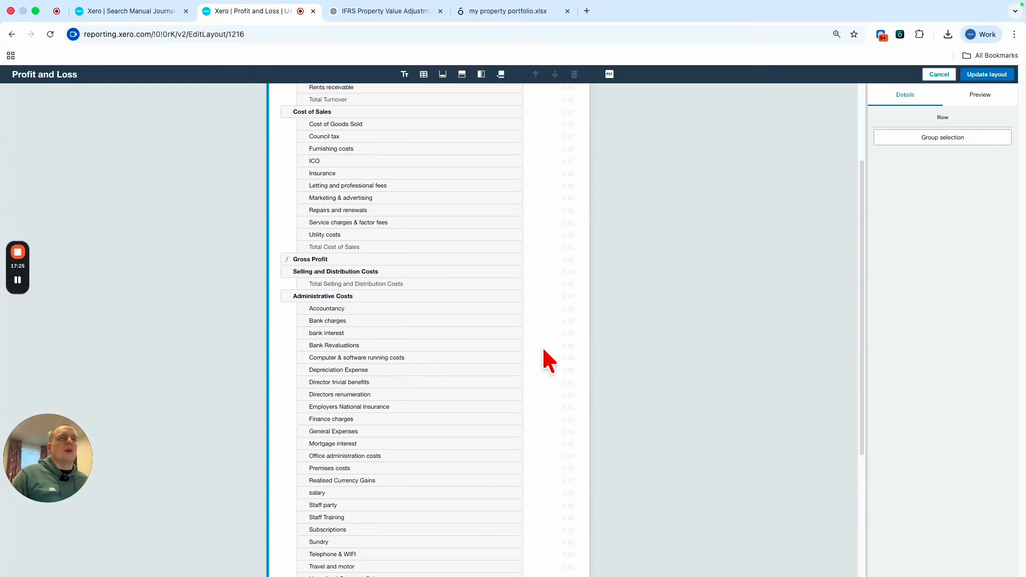
scroll(540, 336, "up", 2)
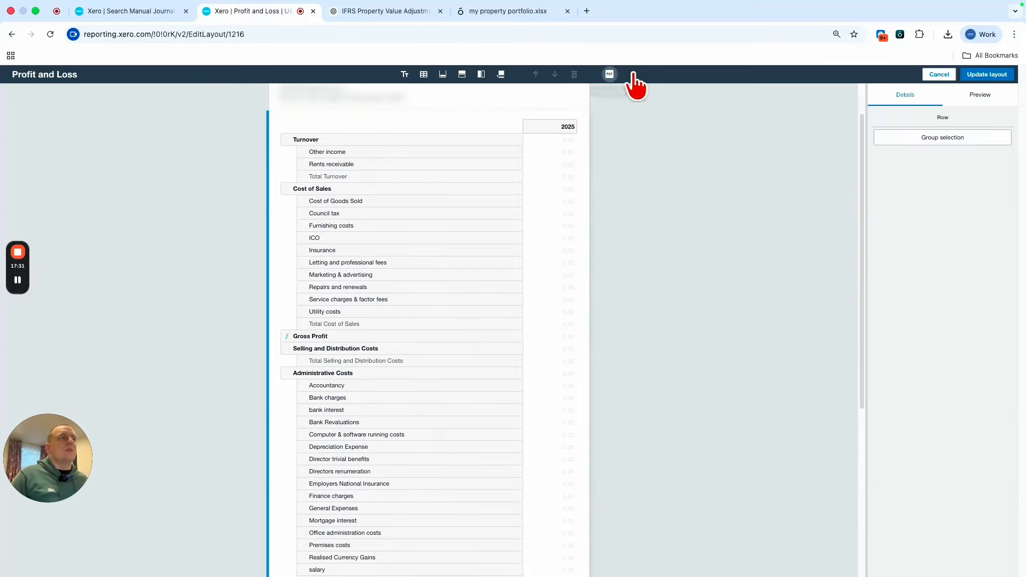
scroll(645, 328, "down", 6)
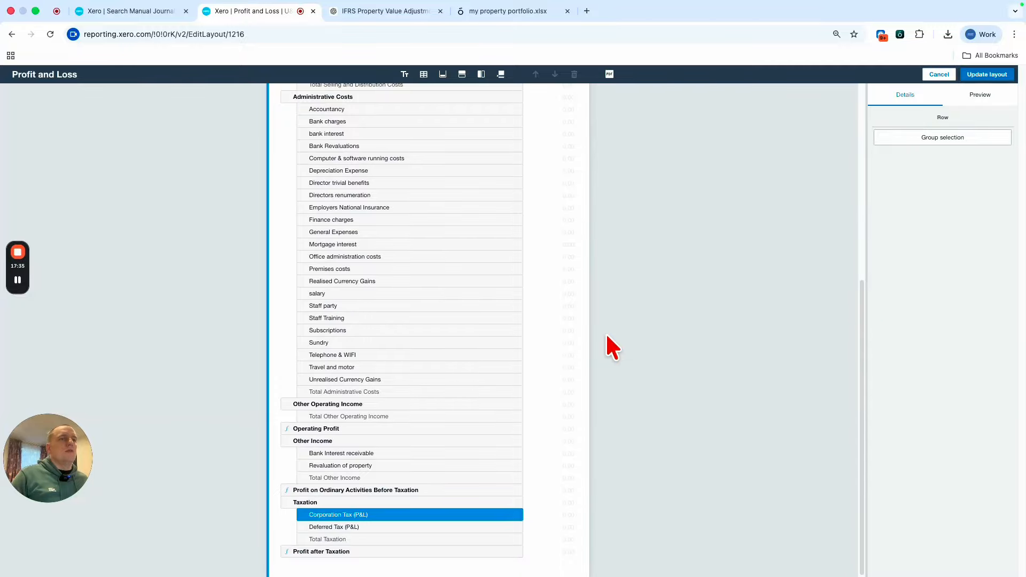
scroll(607, 337, "up", 2)
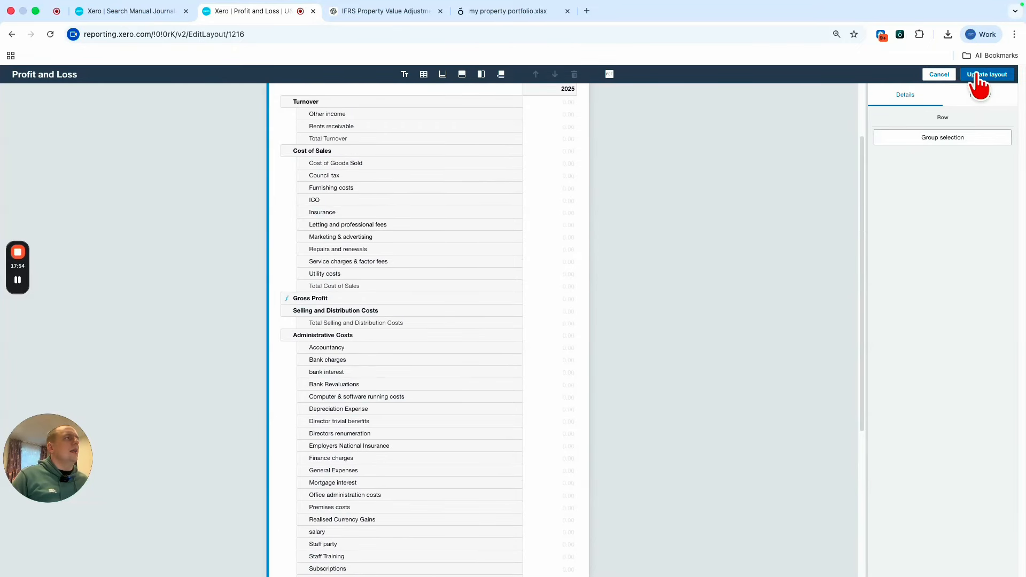
left_click(977, 74)
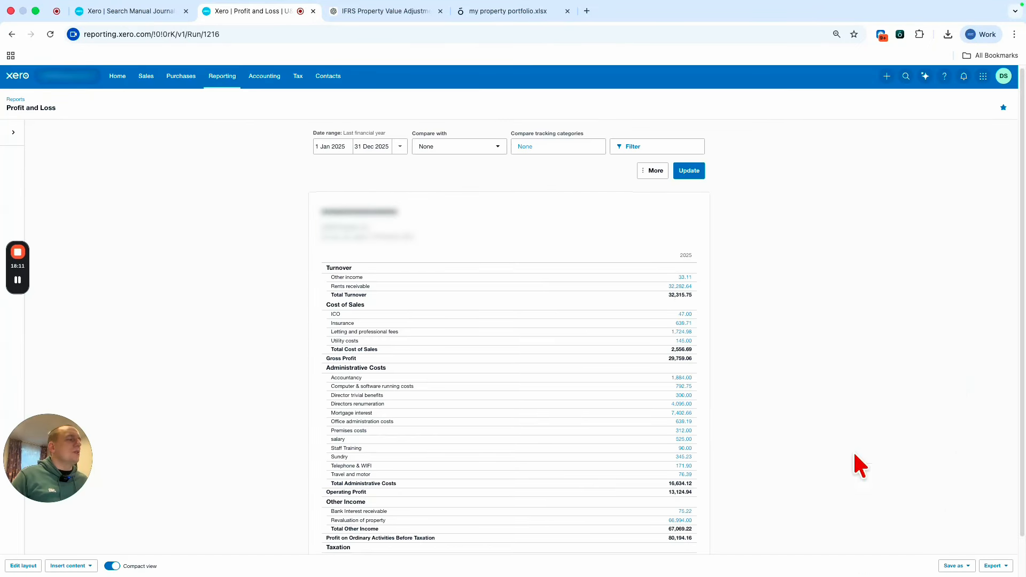
scroll(850, 422, "down", 1)
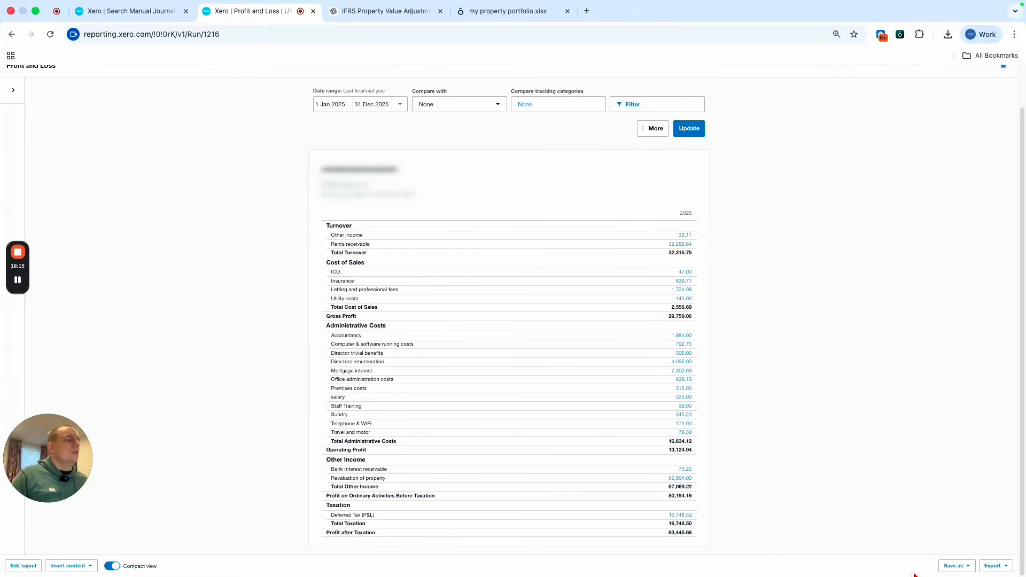
Save the rearranged report as a custom report named Profit and Loss and make it the default
left_click(965, 565)
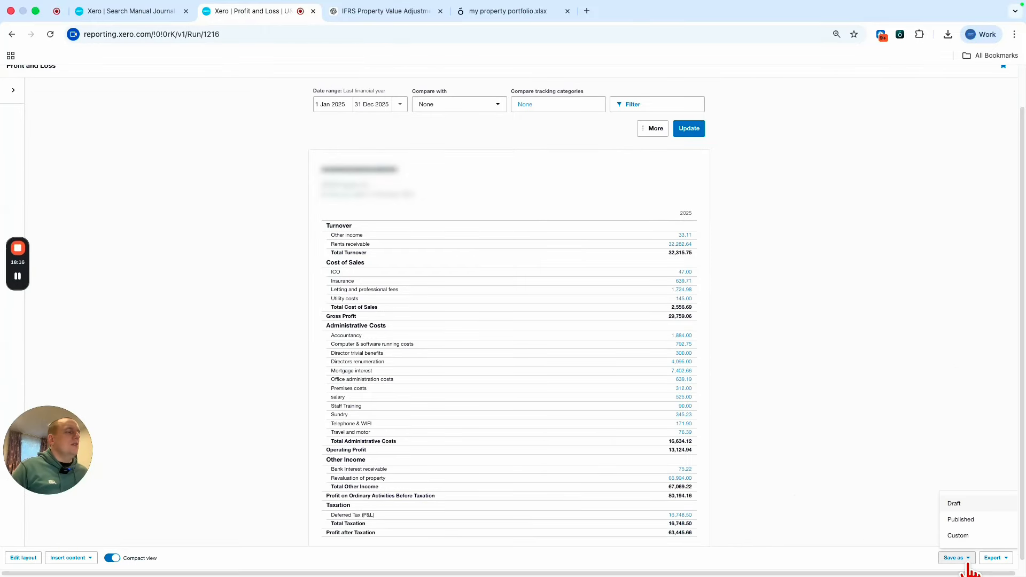
left_click(972, 536)
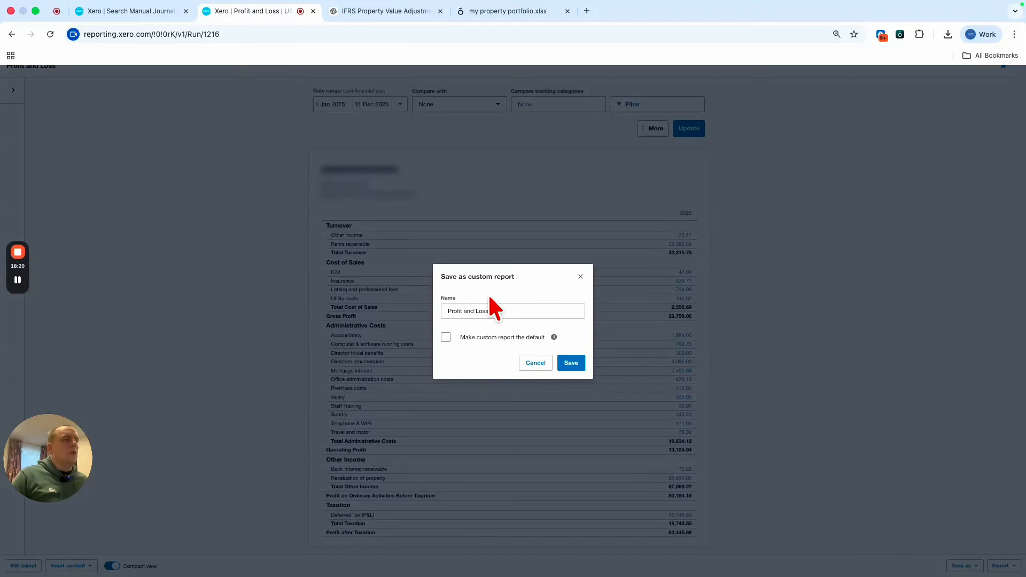
left_click(446, 337)
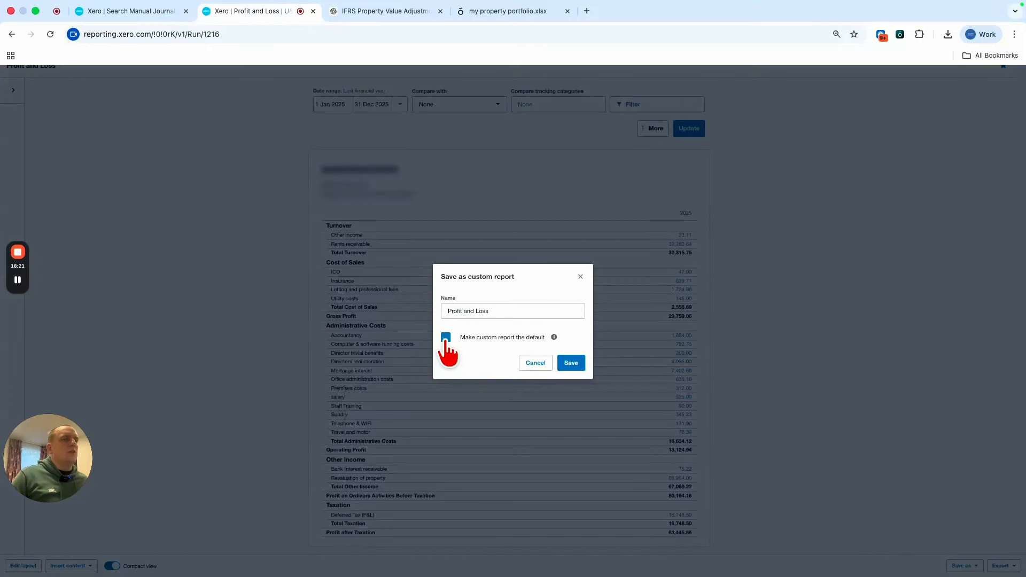
left_click(571, 363)
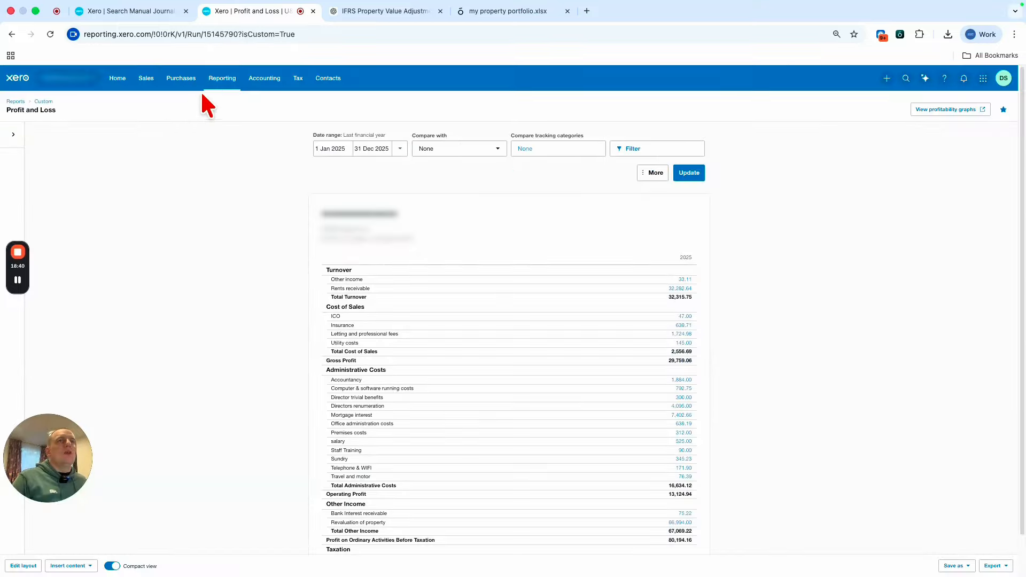
Open the Profit and Loss from the favourite reports and examine its sections from Turnover to Profit after Taxation
left_click(214, 79)
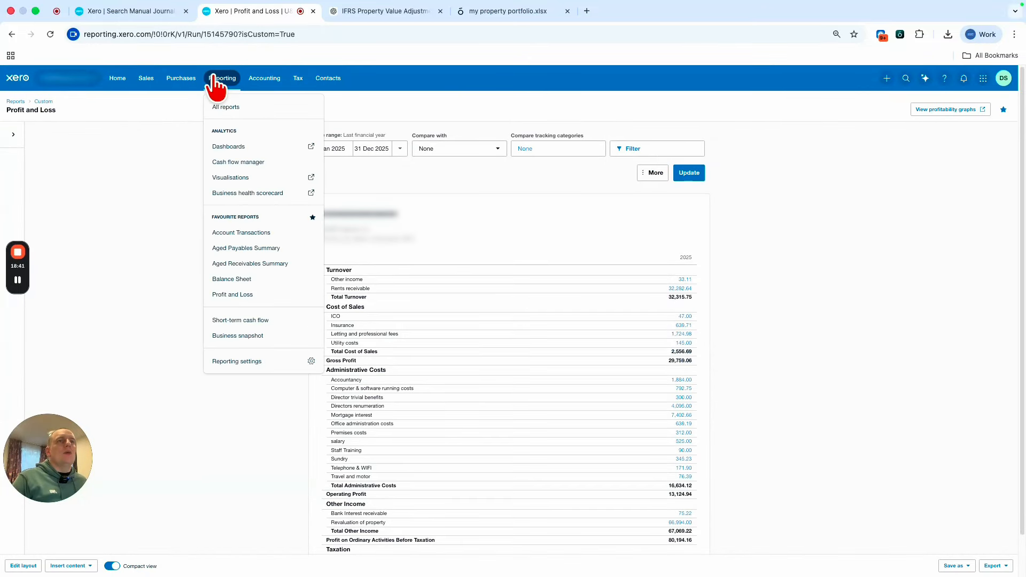
right_click(273, 293)
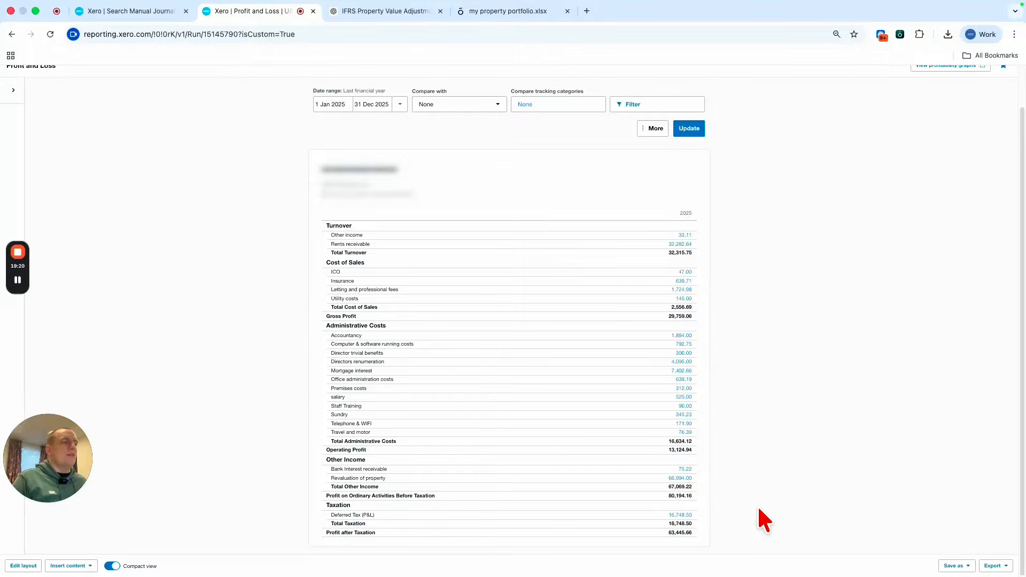
scroll(521, 452, "up", 1)
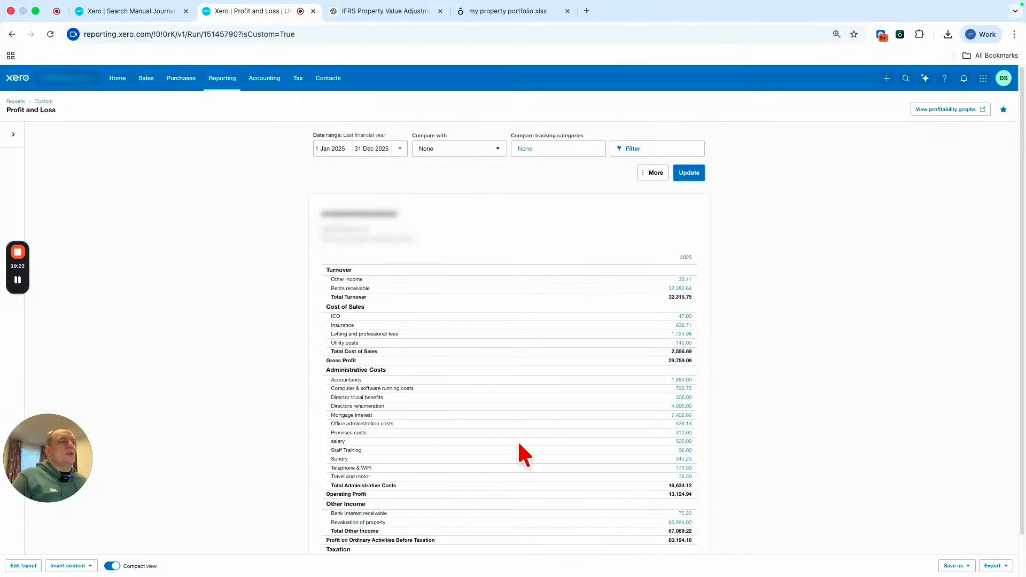
scroll(518, 440, "down", 1)
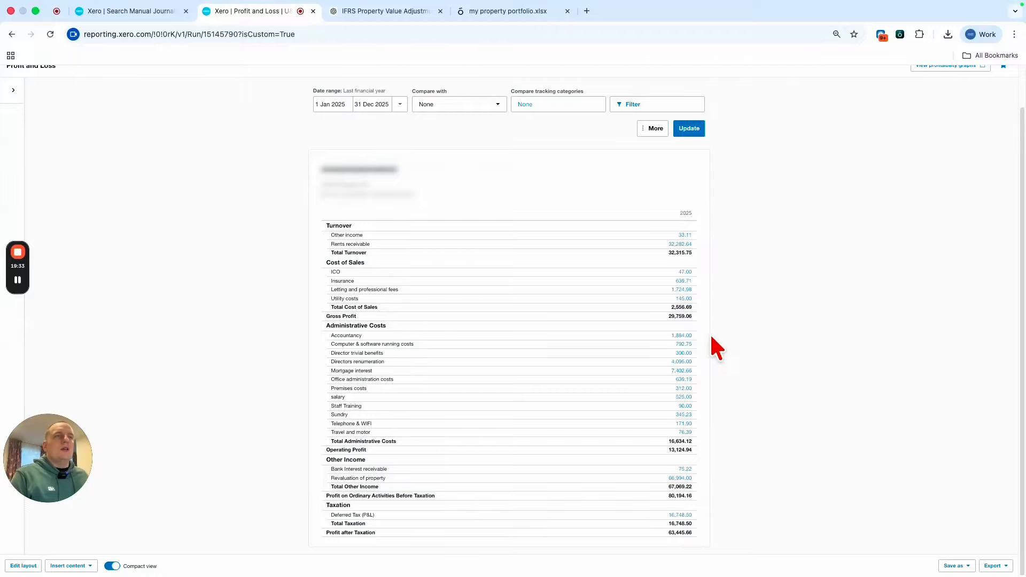
scroll(711, 342, "up", 2)
scroll(708, 333, "down", 2)
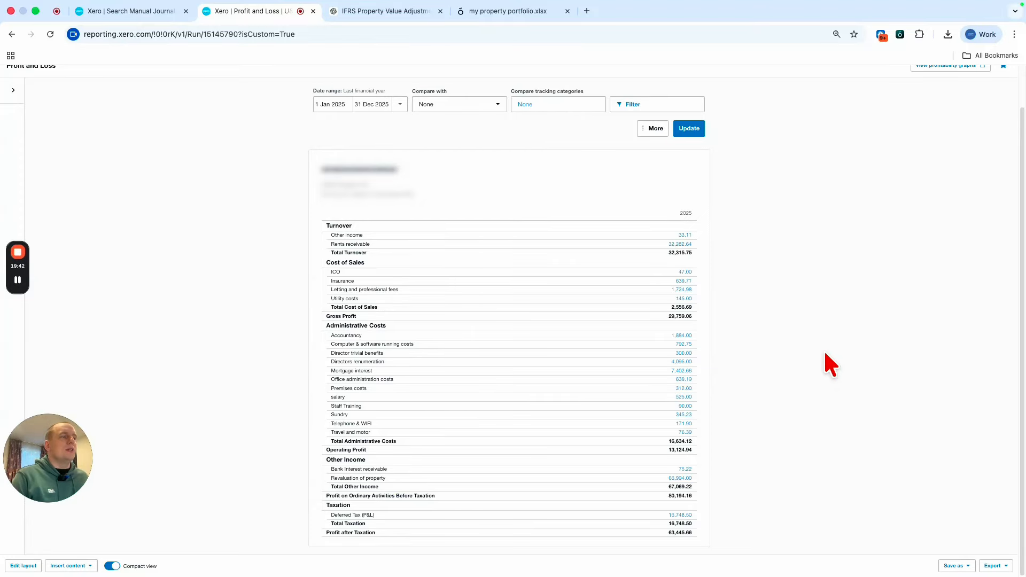
scroll(825, 351, "up", 2)
scroll(825, 350, "down", 2)
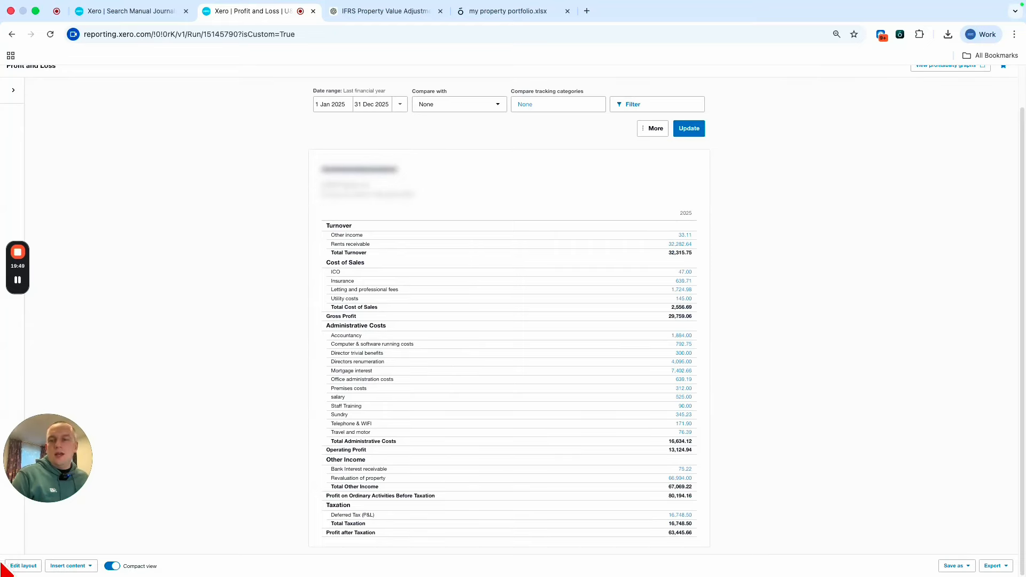
Reopen the custom Profit and Loss layout for editing and add three tracking columns beside the 2025 column
left_click(21, 565)
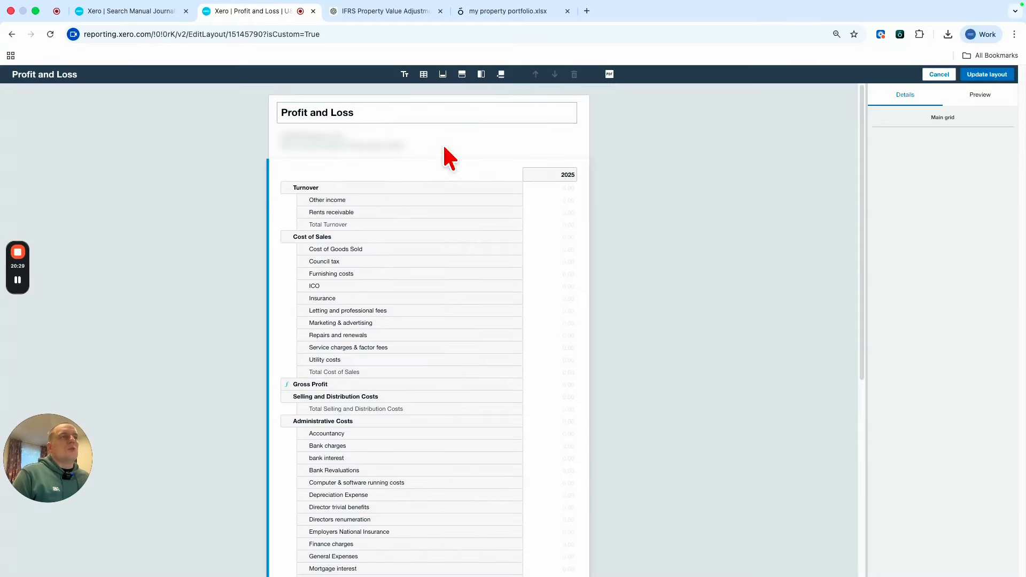
left_click(481, 76)
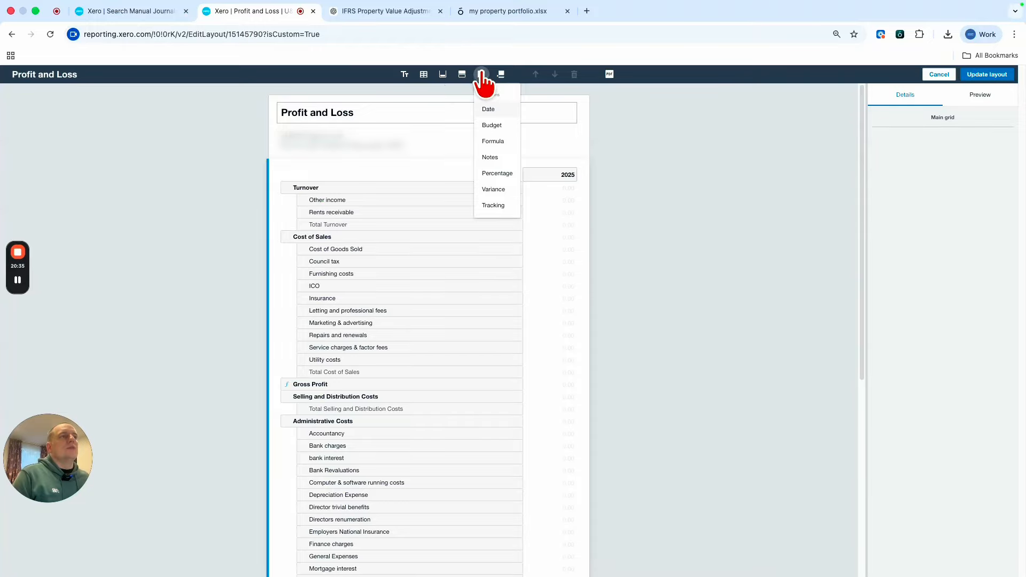
left_click(488, 206)
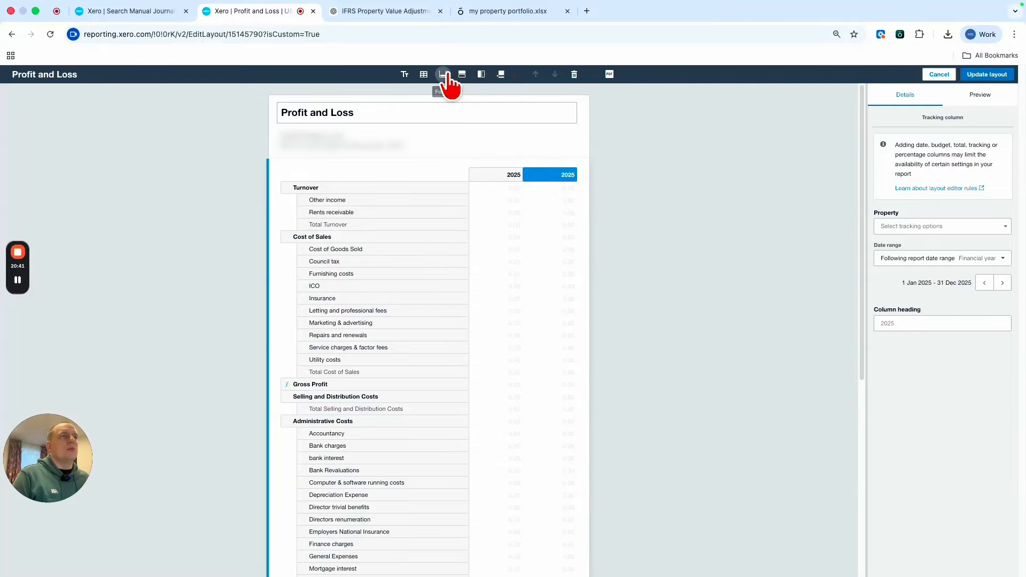
left_click(483, 79)
left_click(494, 207)
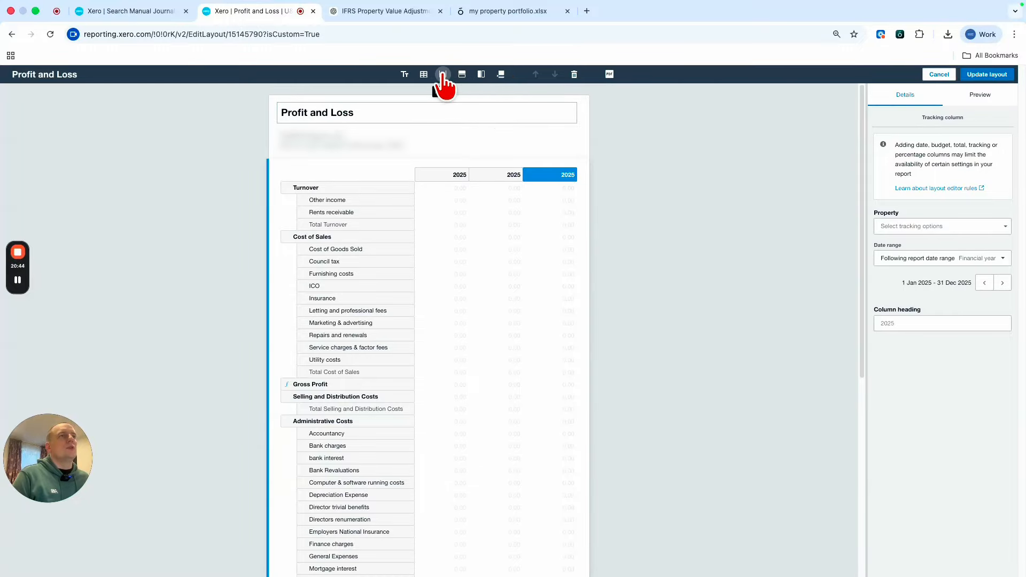
left_click(462, 75)
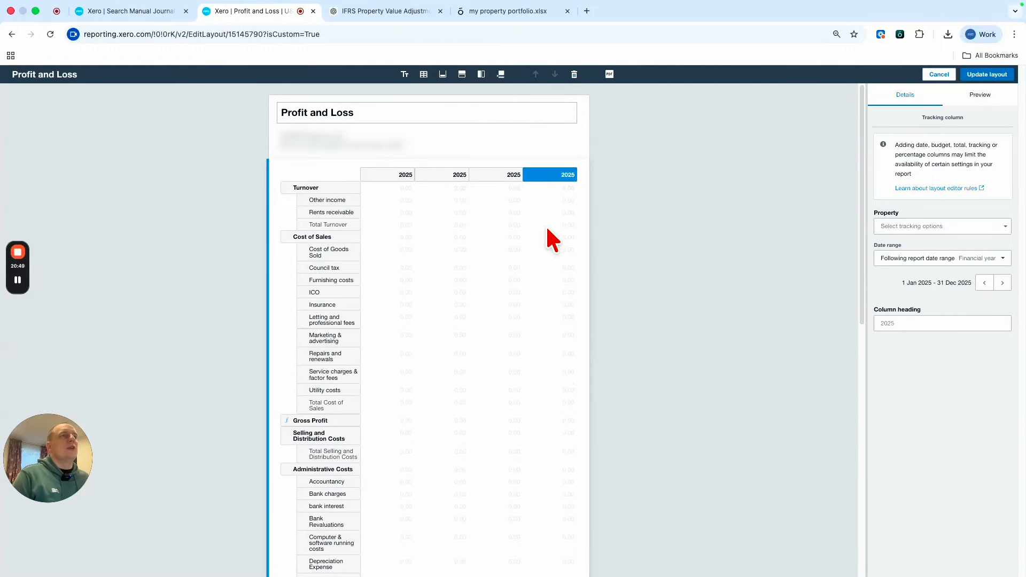
left_click(636, 176)
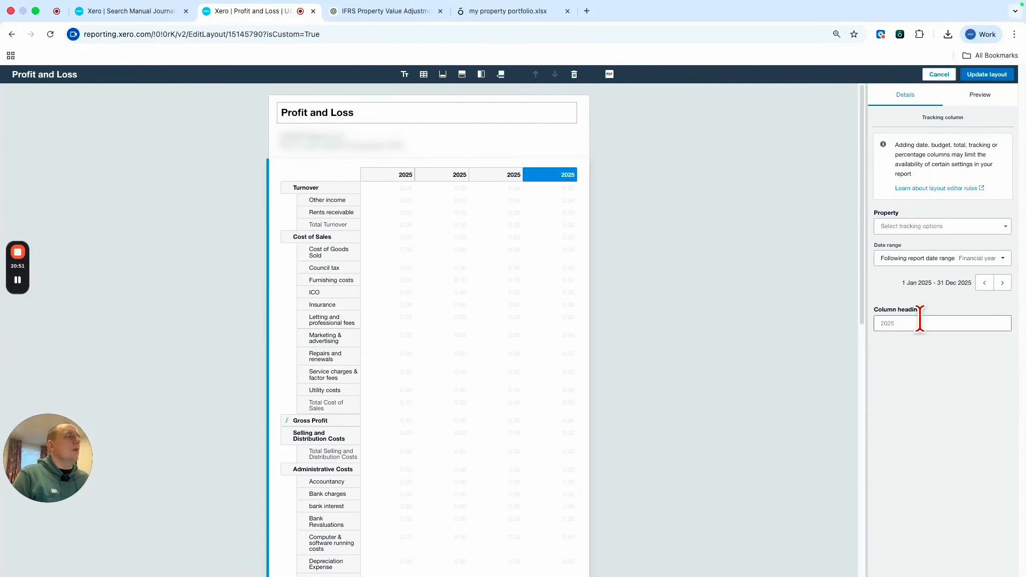
Assign the Property tracking options 20RC, 409HL and 9WS to the three tracking columns in that order, and apply the layout
left_click(439, 176)
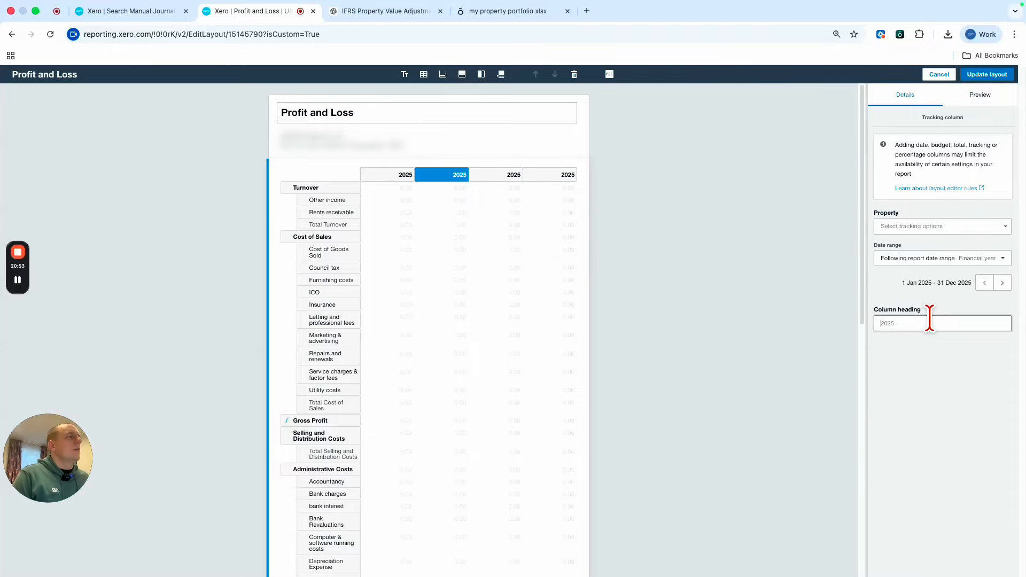
left_click(943, 226)
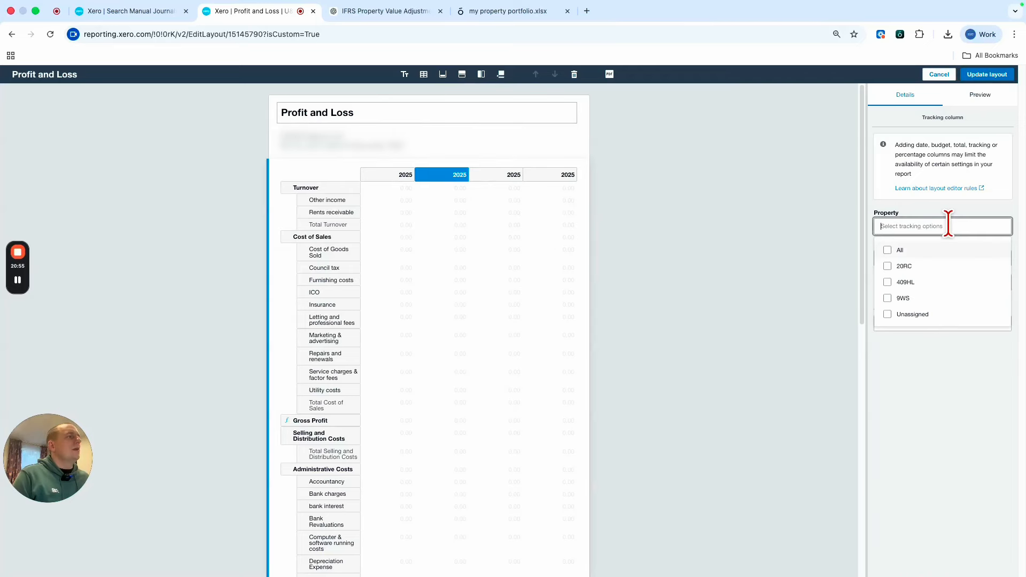
left_click(937, 267)
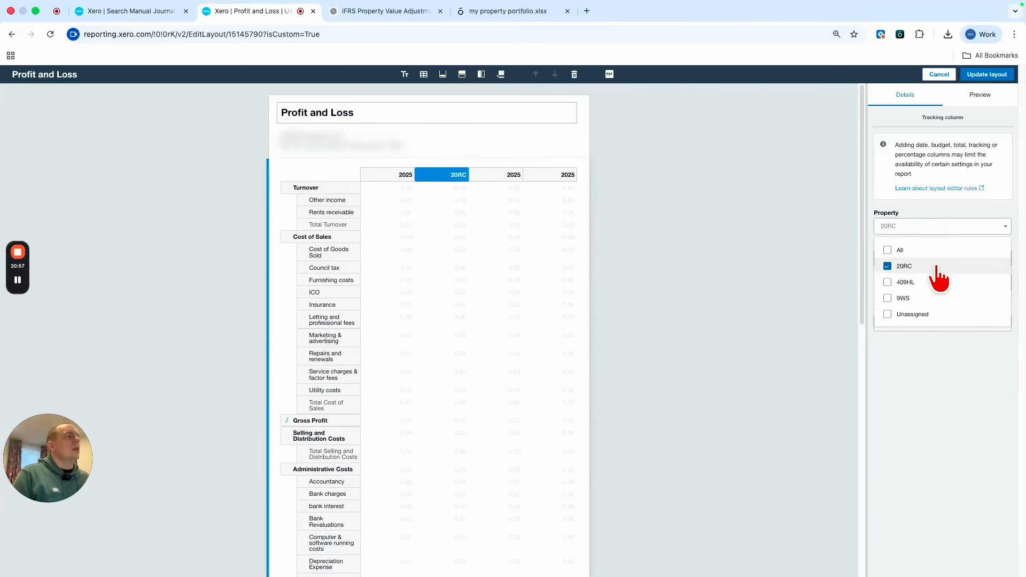
left_click(934, 226)
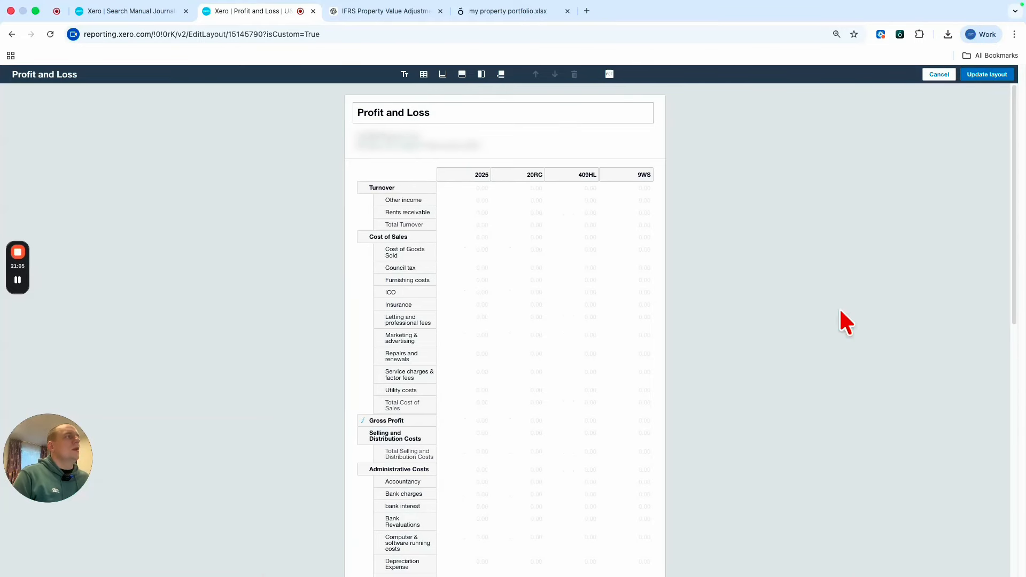
left_click(980, 75)
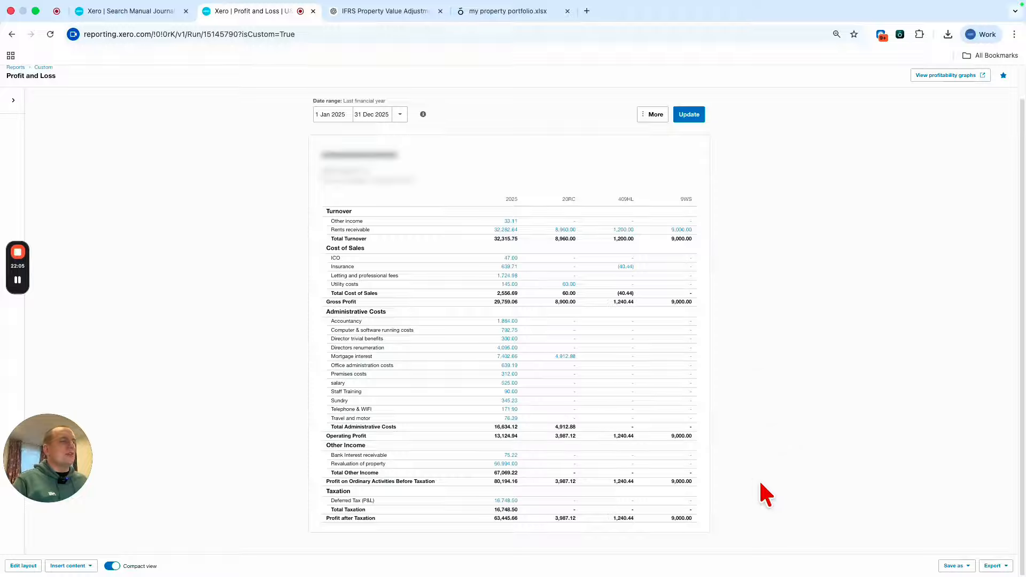
Save the report with the three property columns as a custom report named Profit and Loss by Property
left_click(967, 567)
left_click(962, 537)
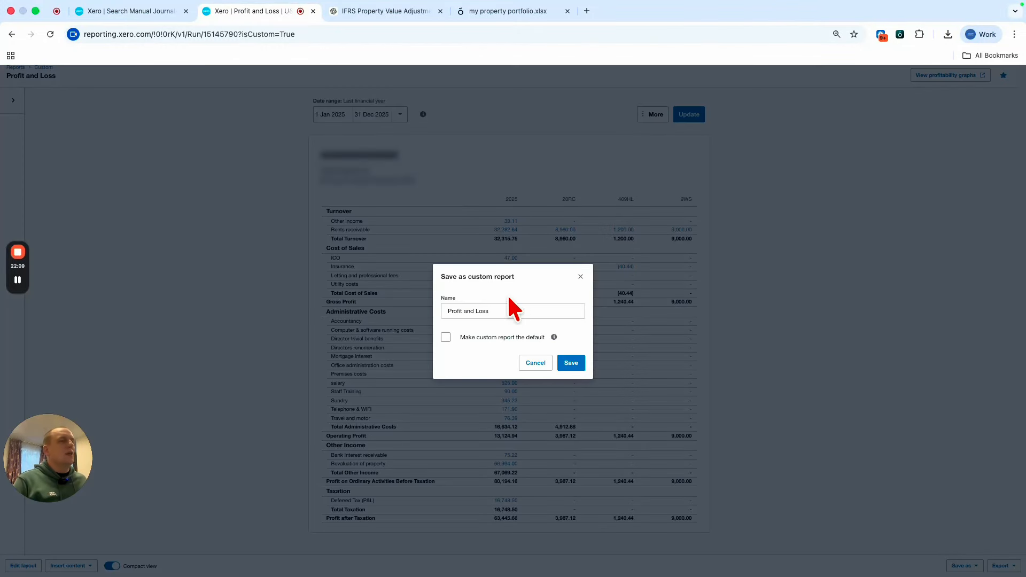
left_click(522, 314)
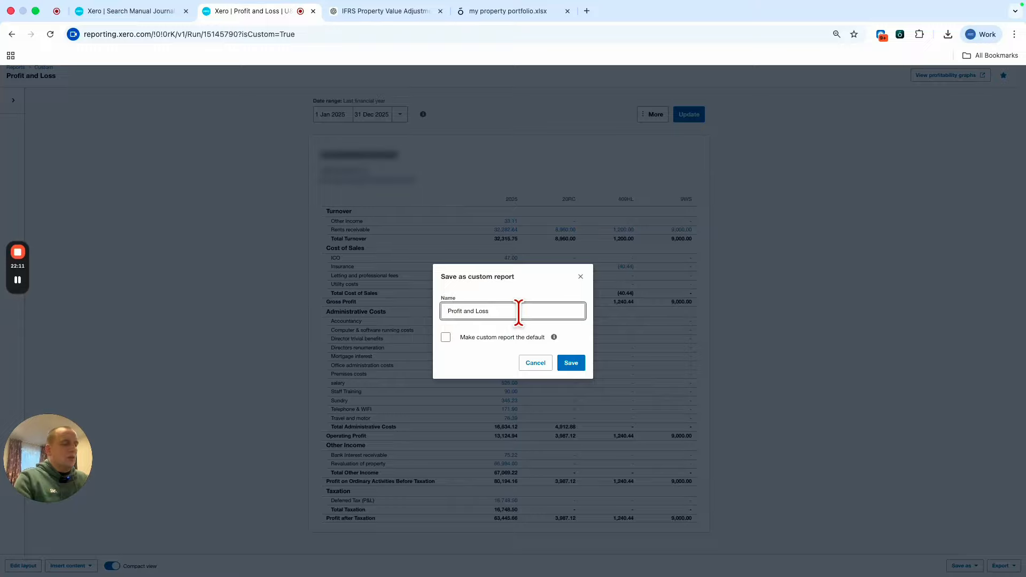
type("by Property")
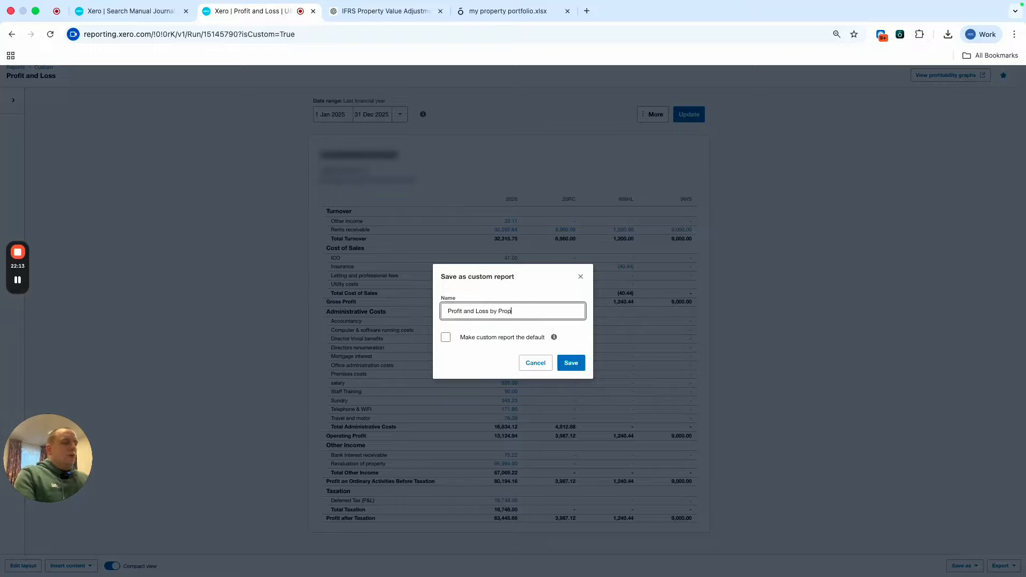
left_click(581, 367)
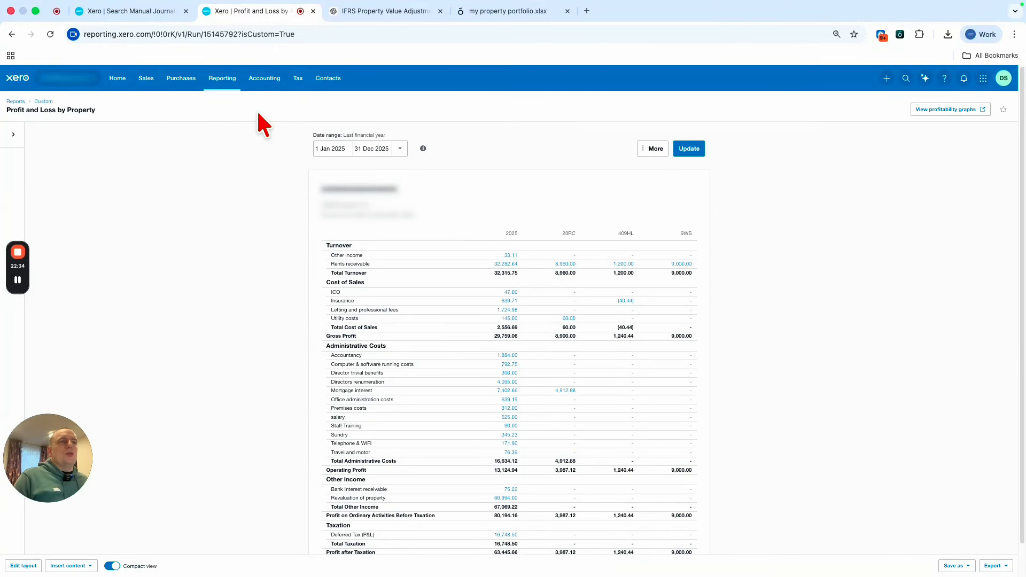
Find Profit and Loss by Property among the custom reports and mark it as a favourite
left_click(220, 81)
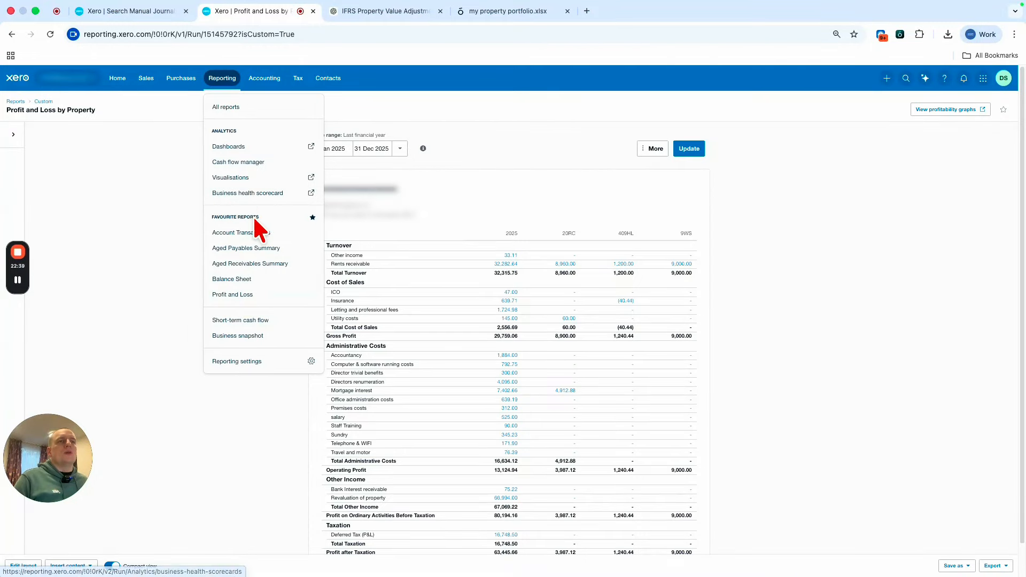
left_click(250, 106)
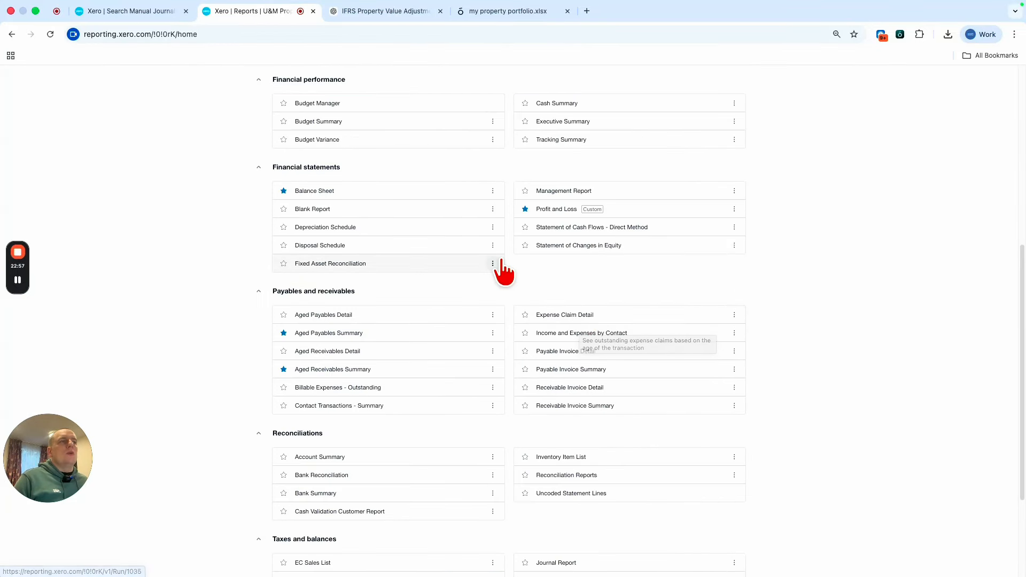
scroll(755, 274, "up", 6)
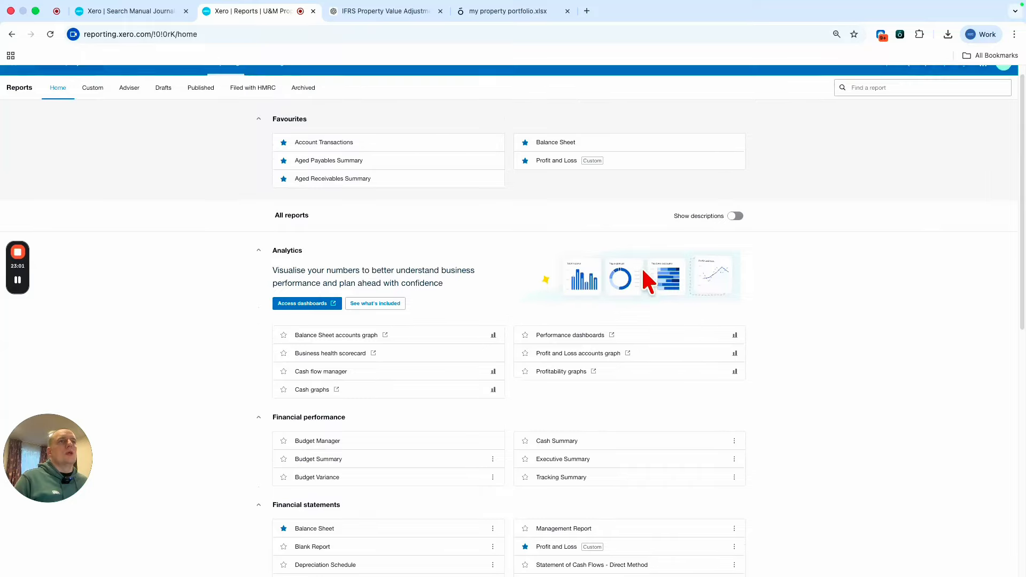
left_click(91, 103)
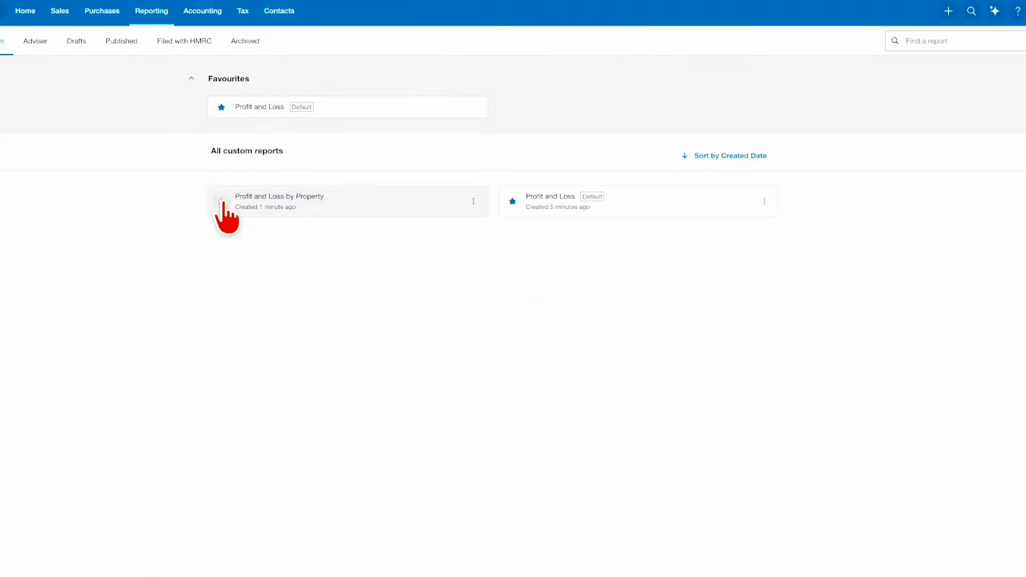
left_click(222, 201)
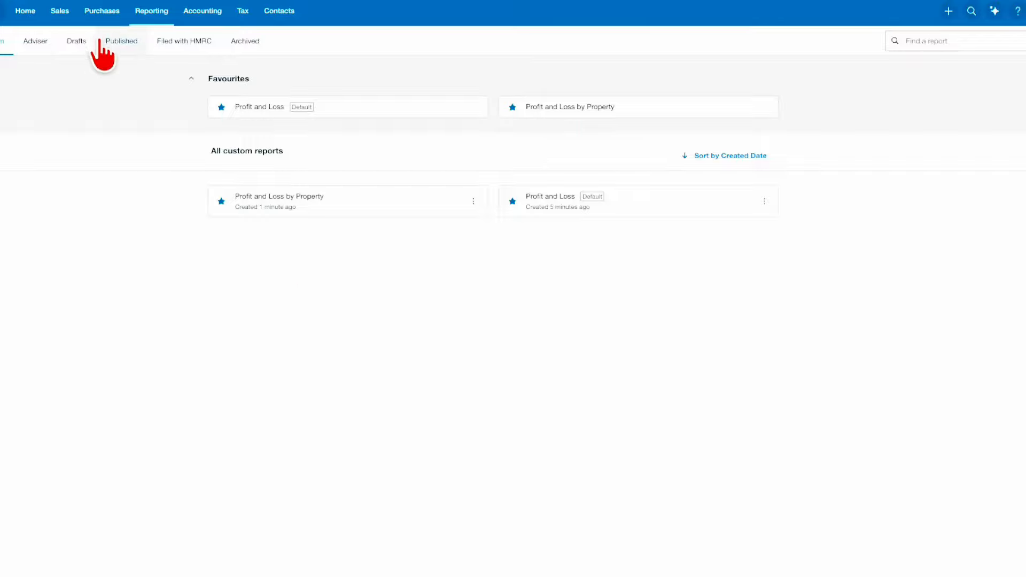
Open the default Profit and Loss from the favourite reports
left_click(161, 9)
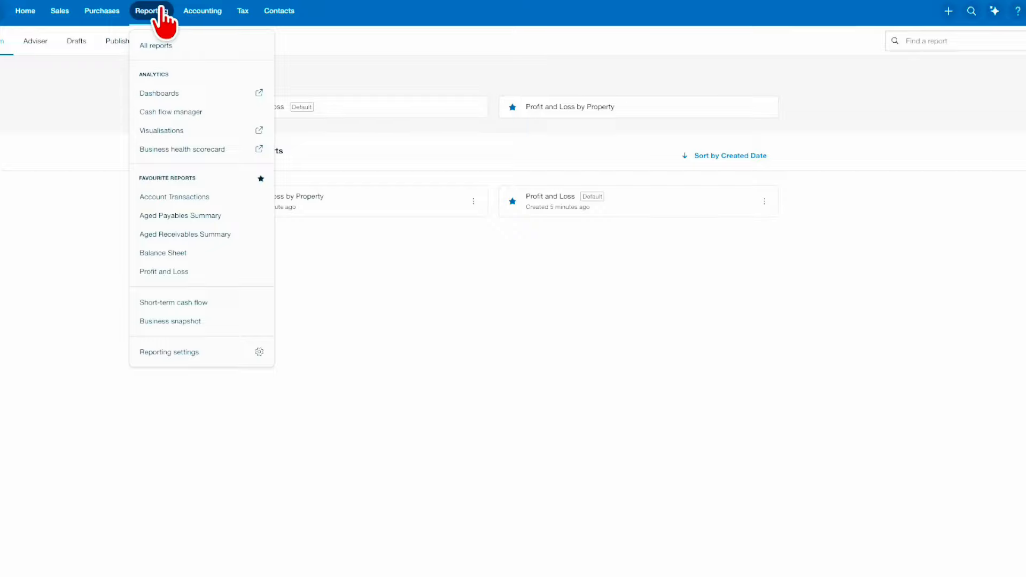
left_click(161, 7)
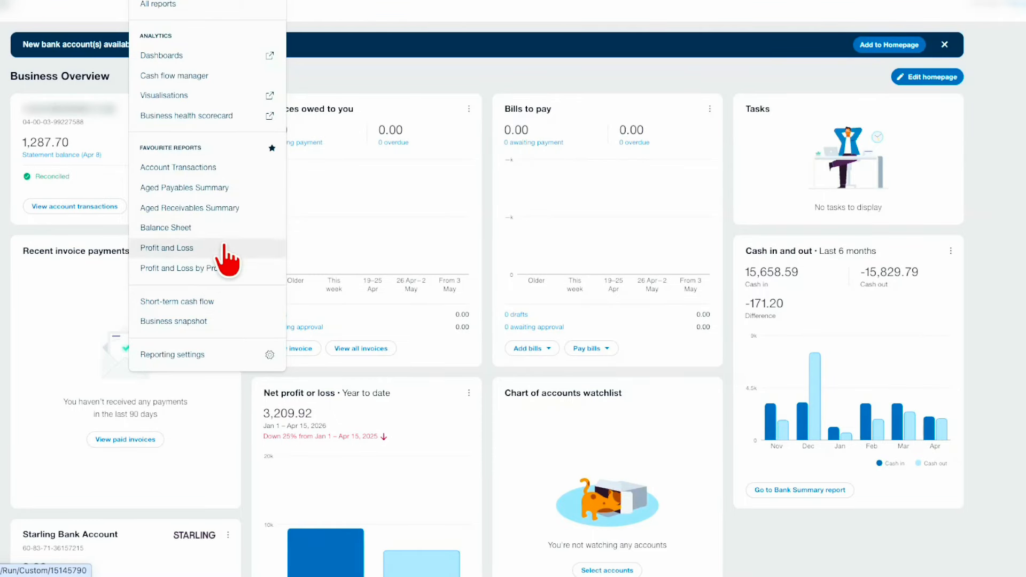
left_click(223, 249)
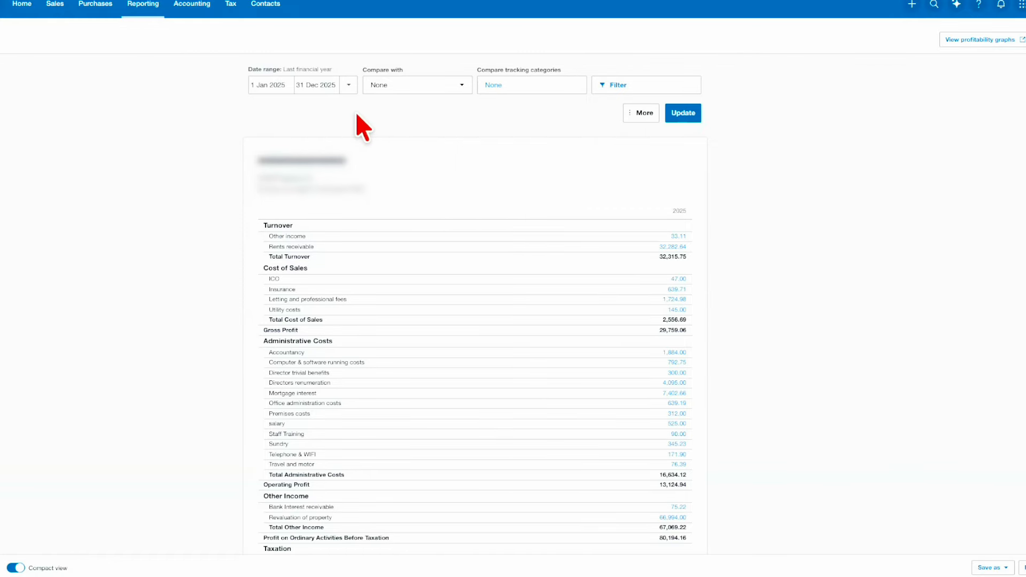
Set the Profit and Loss date range to This month and compare it with the previous 3 months
left_click(349, 86)
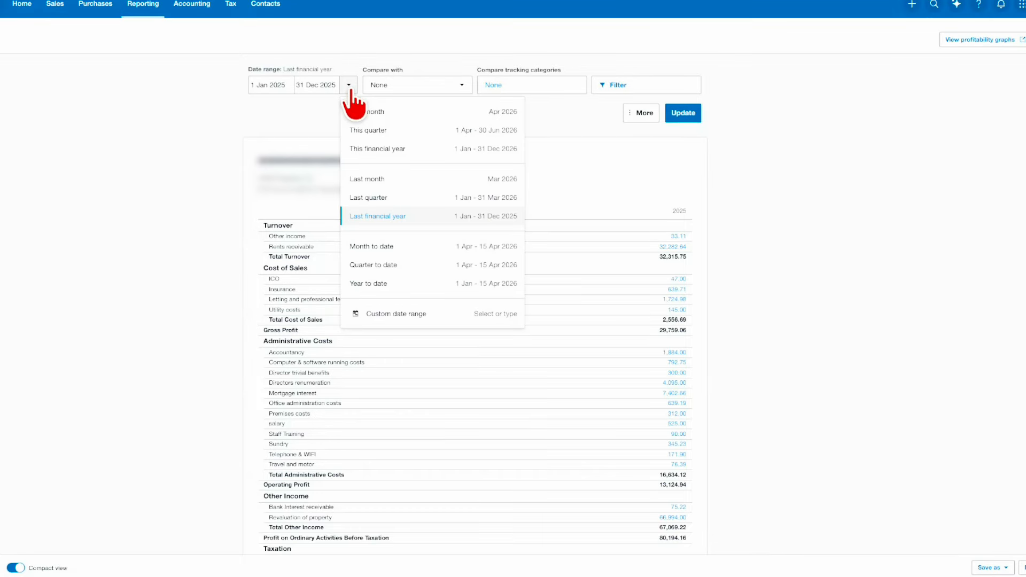
left_click(406, 114)
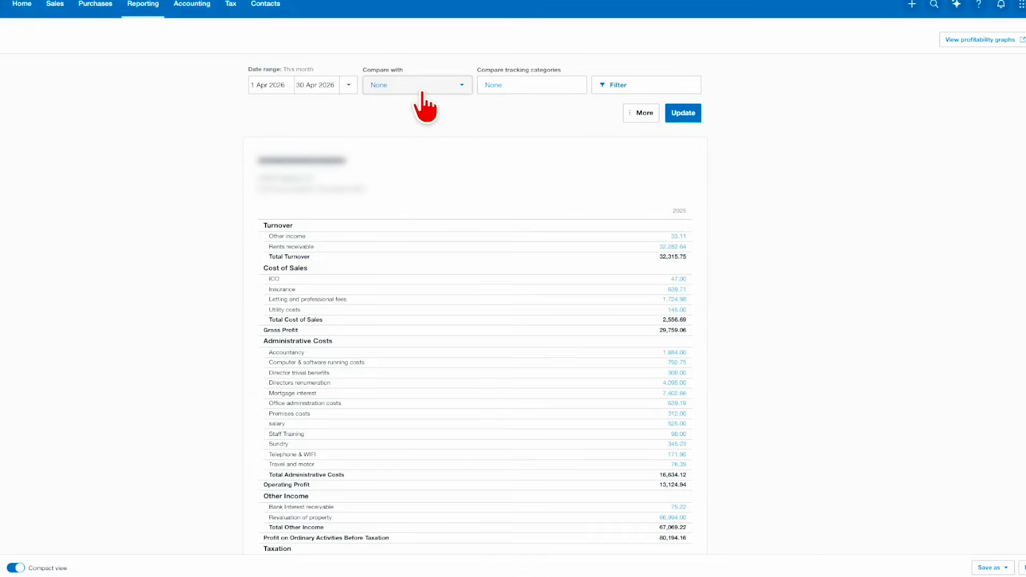
left_click(422, 91)
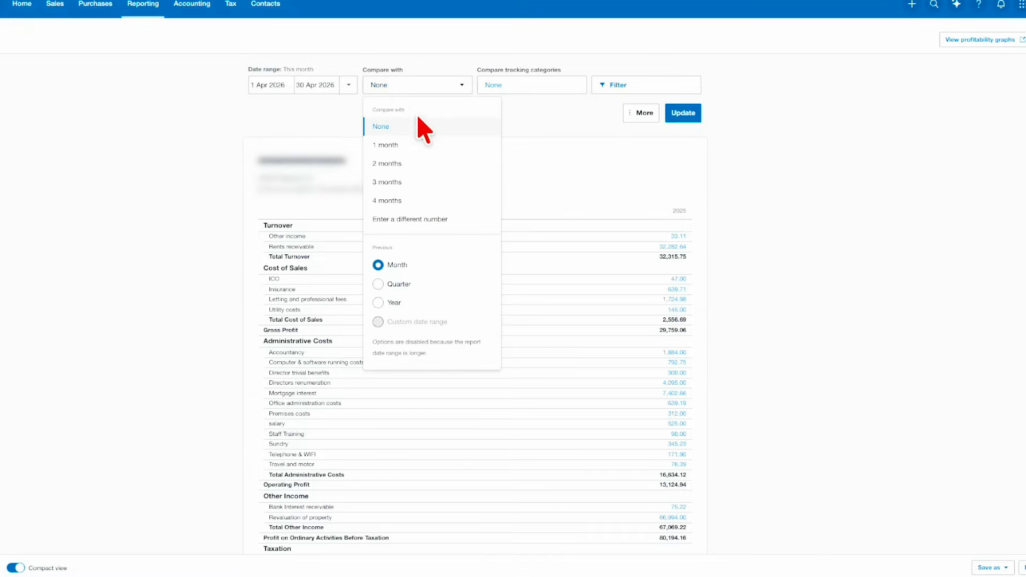
left_click(423, 184)
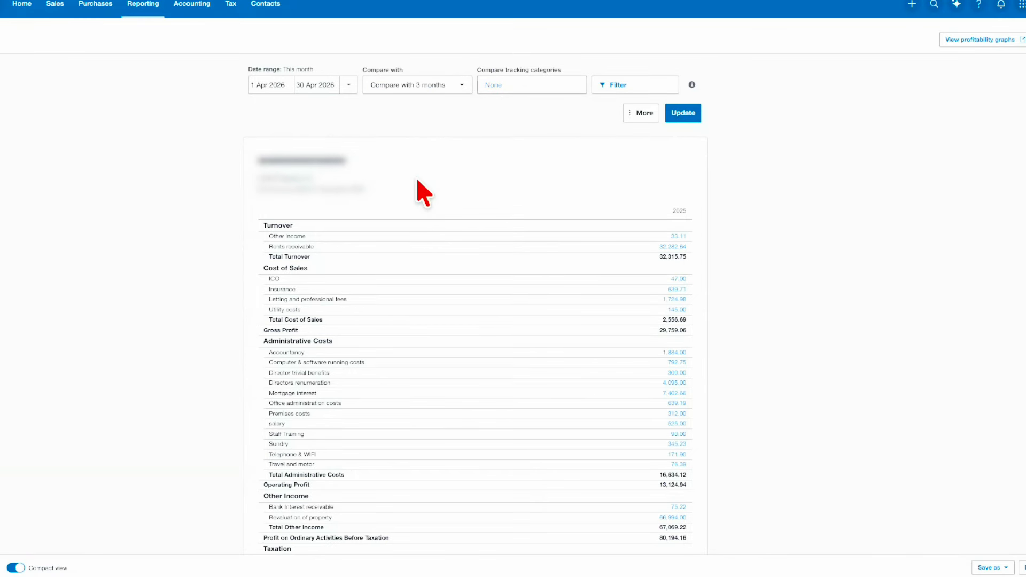
left_click(349, 85)
left_click(275, 85)
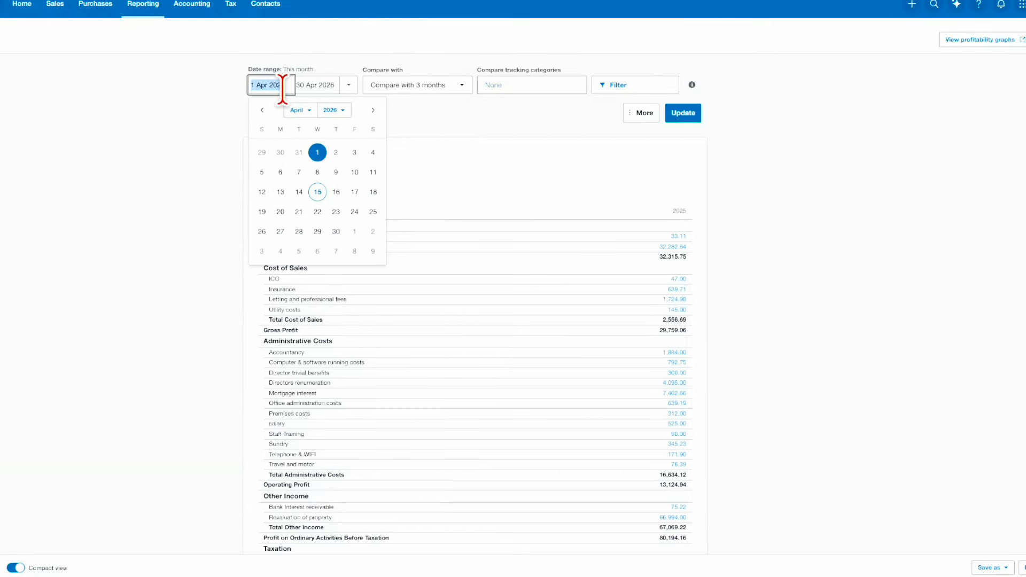
left_click(308, 110)
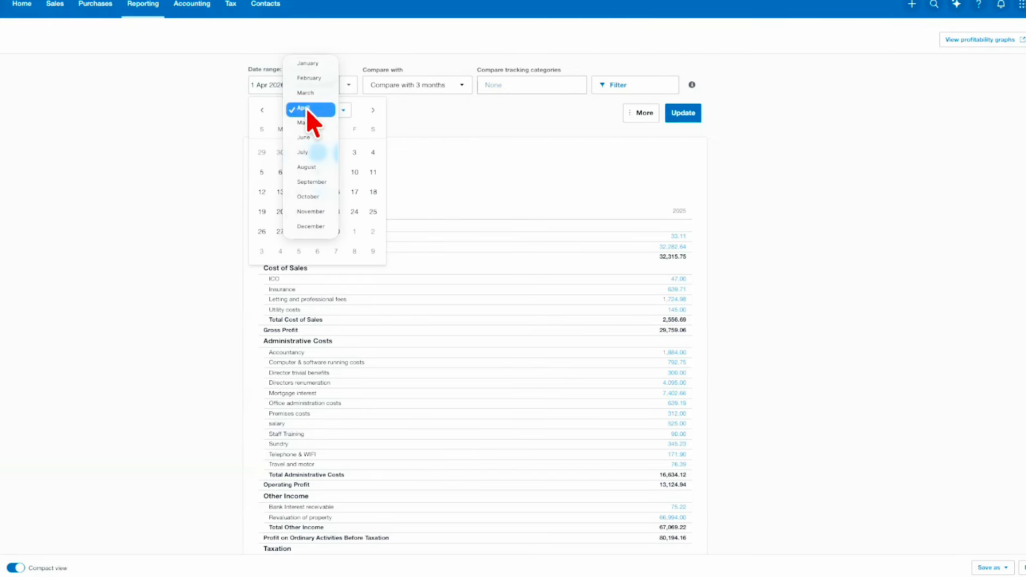
left_click(308, 110)
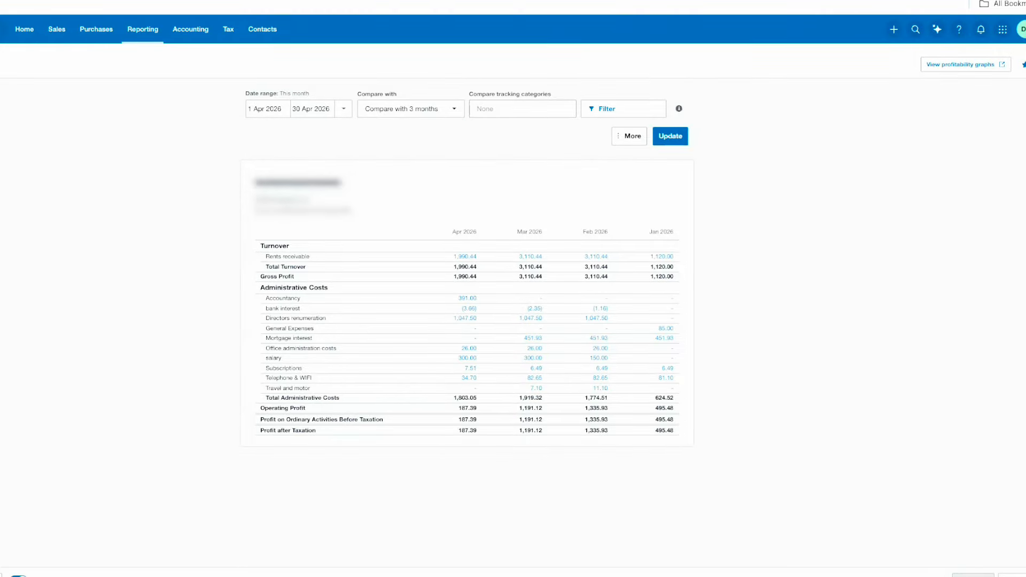
Save the monthly comparison as a custom report named Profit and Loss by Month
left_click(984, 574)
left_click(1005, 545)
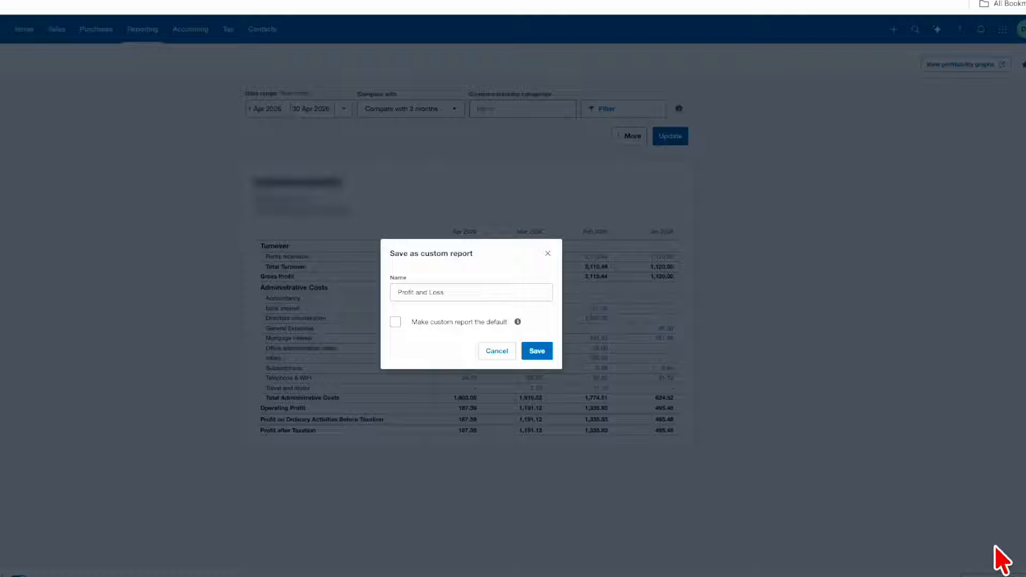
left_click(484, 291)
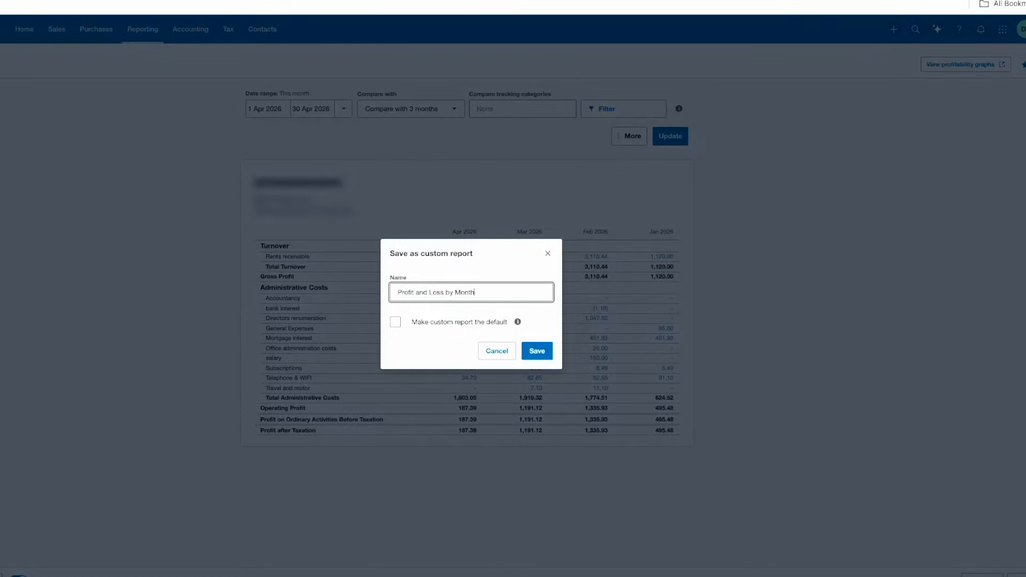
left_click(537, 351)
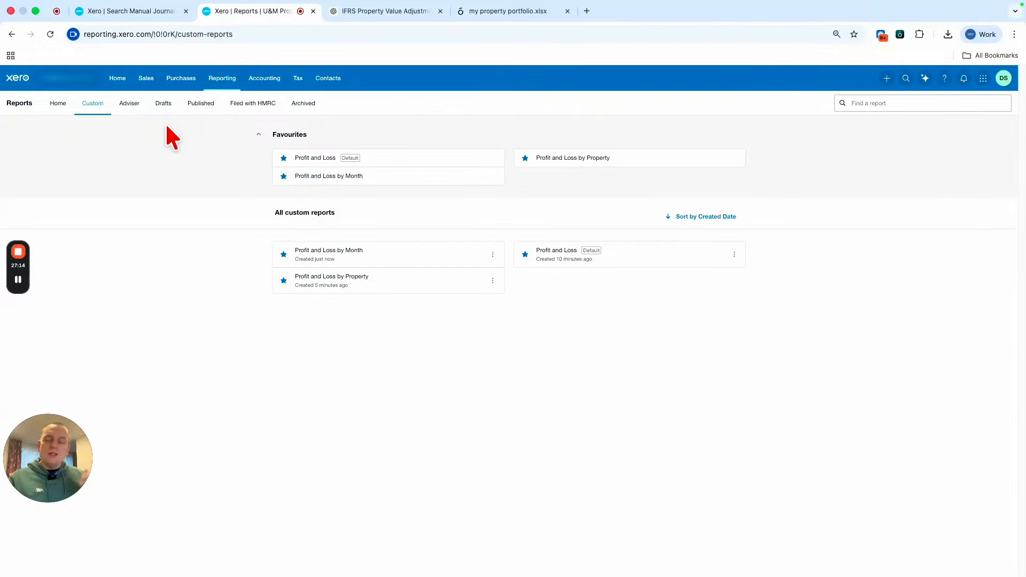